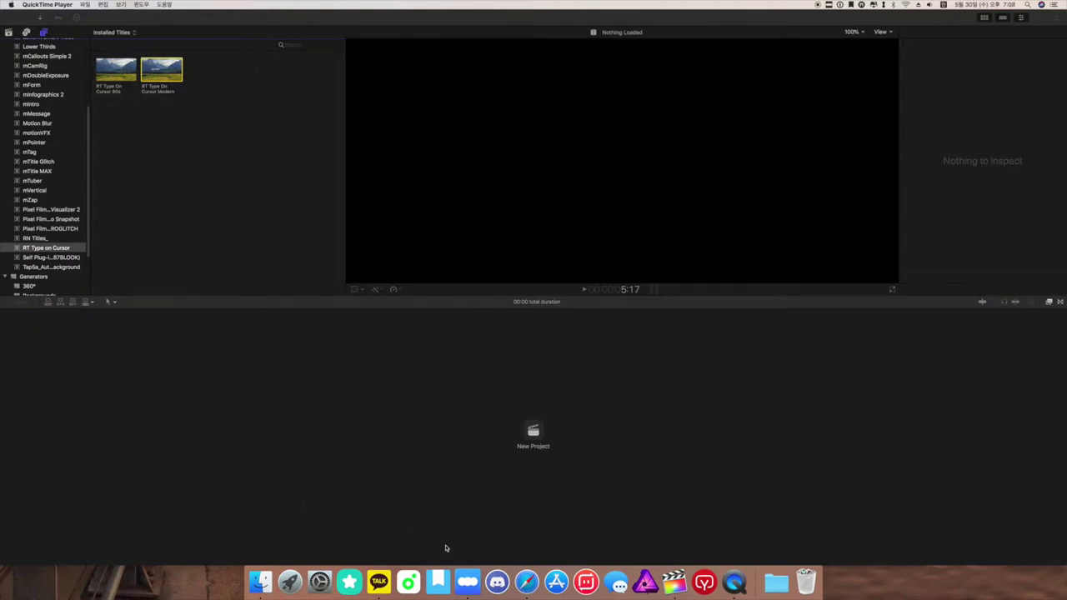
- Switch to Safari and read the RT Type-On Cursor plugin page, including how its titles are applied and adjusted
{"action": "left_click", "coordinate": [527, 586]}
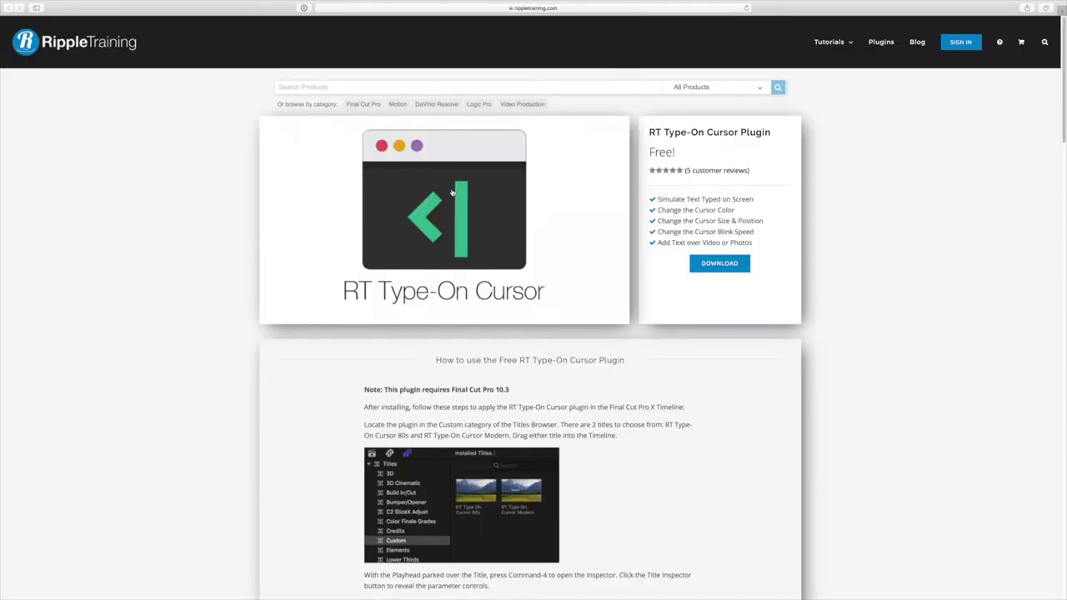
{"action": "scroll", "coordinate": [444, 373], "scroll_direction": "down", "scroll_amount": 8}
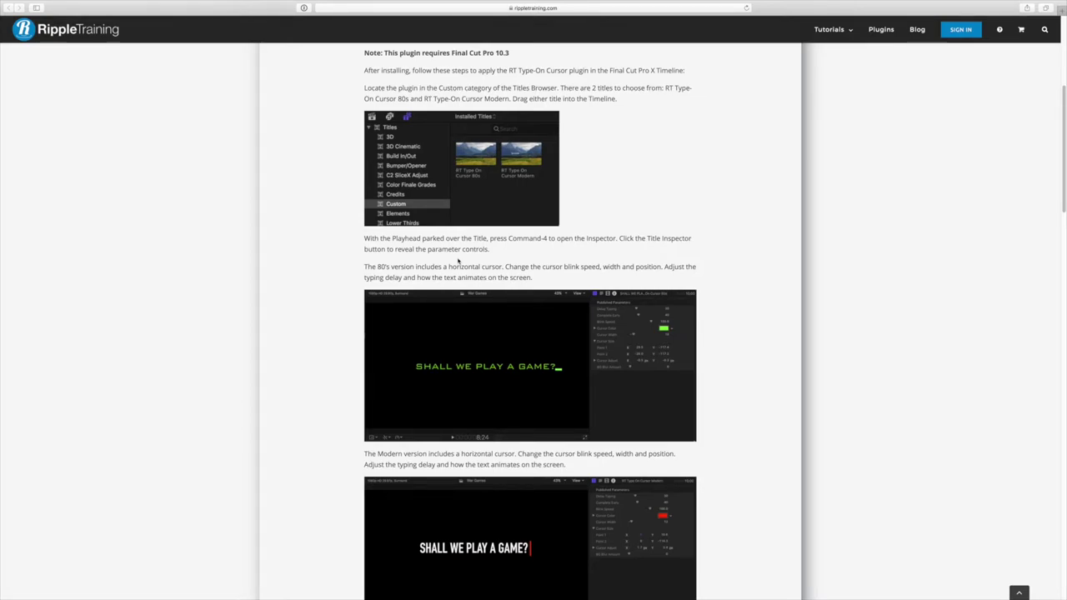
{"action": "mouse_move", "coordinate": [538, 588]}
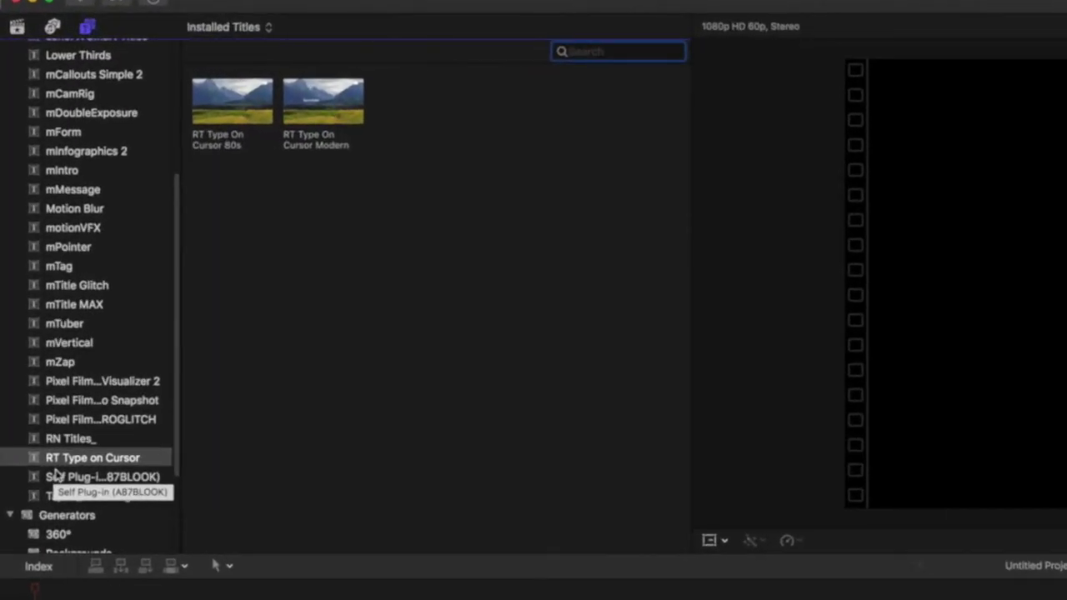
- Return to Final Cut Pro, show the RT Type on Cursor titles, and look over the 80s and Modern versions
{"action": "left_click", "coordinate": [106, 457]}
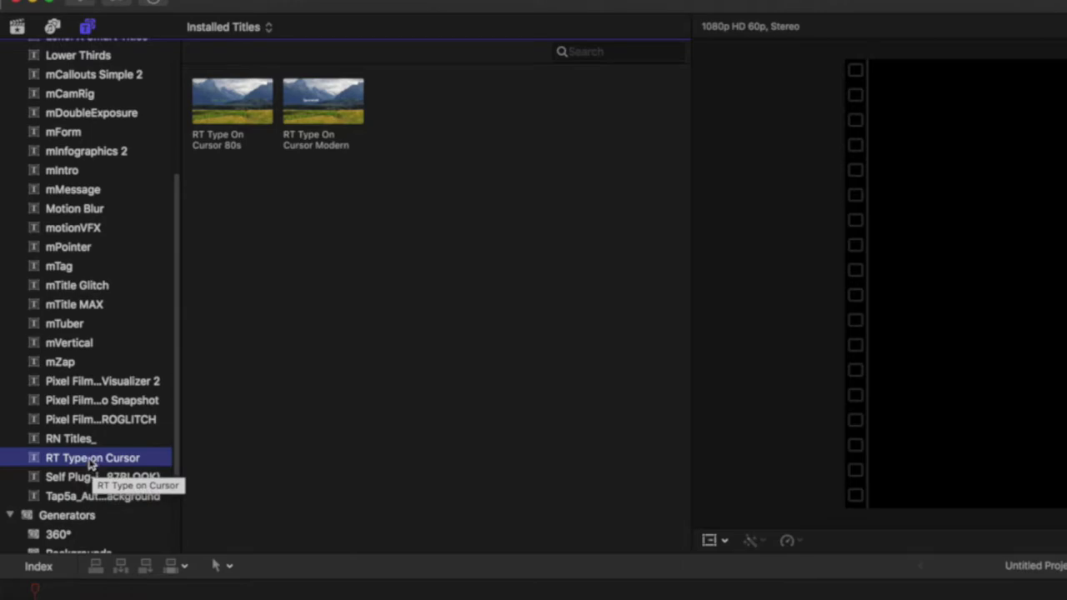
{"action": "left_click", "coordinate": [202, 95]}
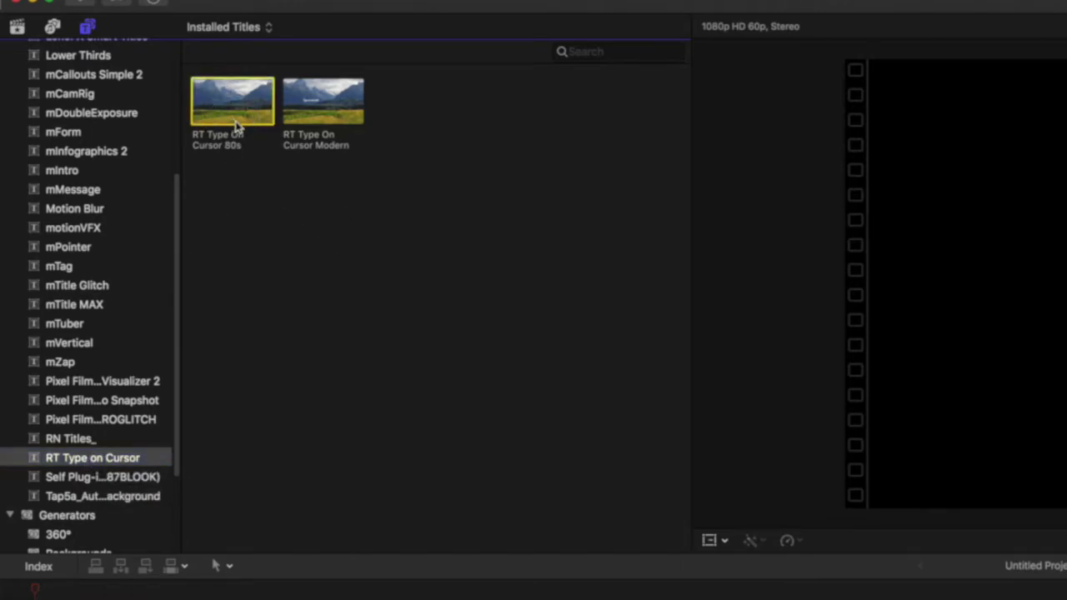
{"action": "left_click", "coordinate": [304, 115]}
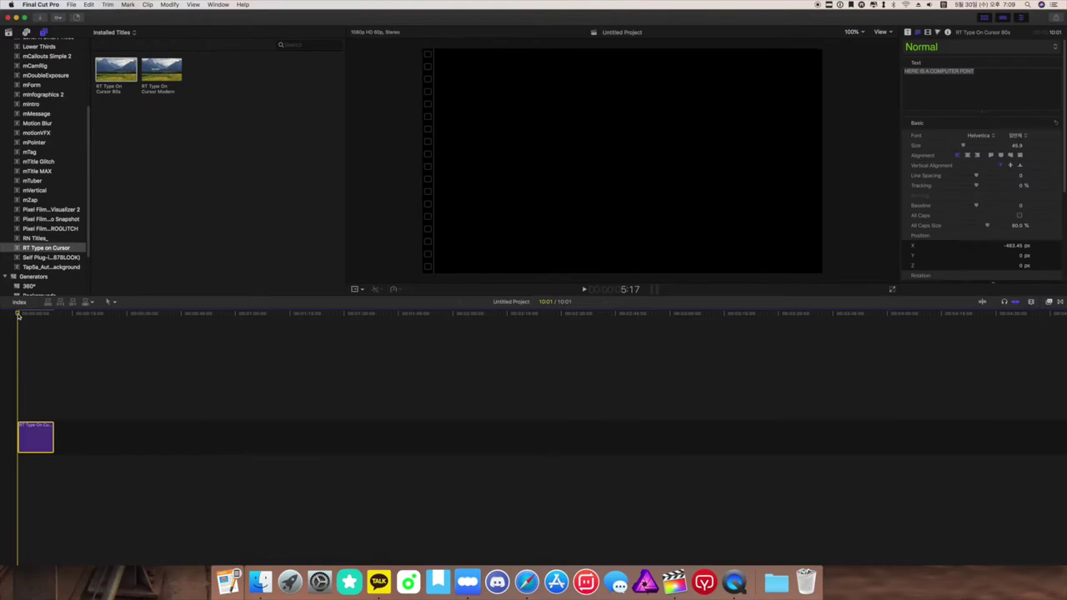
- Play the RT Type On Cursor 80s title from the start of the timeline
{"action": "key", "text": "space"}
{"action": "left_click", "coordinate": [11, 315]}
{"action": "key", "text": "space"}
- Add the RT Type On Cursor Modern title after the 80s title in the timeline and play it
{"action": "left_click_drag", "start_coordinate": [161, 71], "coordinate": [71, 442]}
{"action": "left_click", "coordinate": [54, 376]}
{"action": "key", "text": "space"}
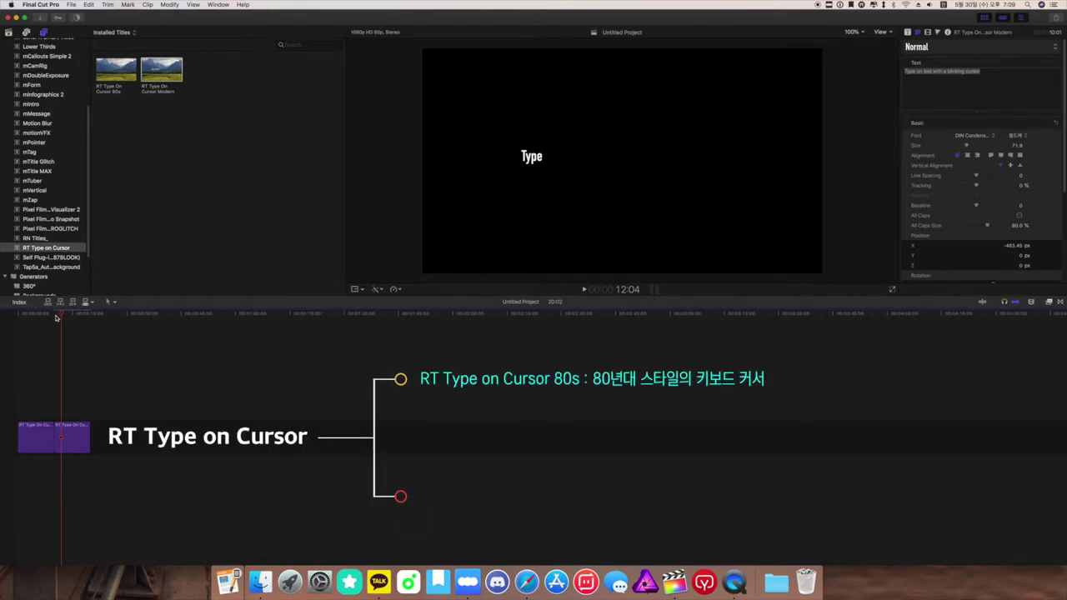
- Play the 80s title again and stop partway through its typing animation
{"action": "left_click", "coordinate": [39, 338]}
{"action": "key", "text": "space"}
{"action": "key", "text": "space"}
{"action": "key", "text": "Left"}
{"action": "key", "text": "Left"}
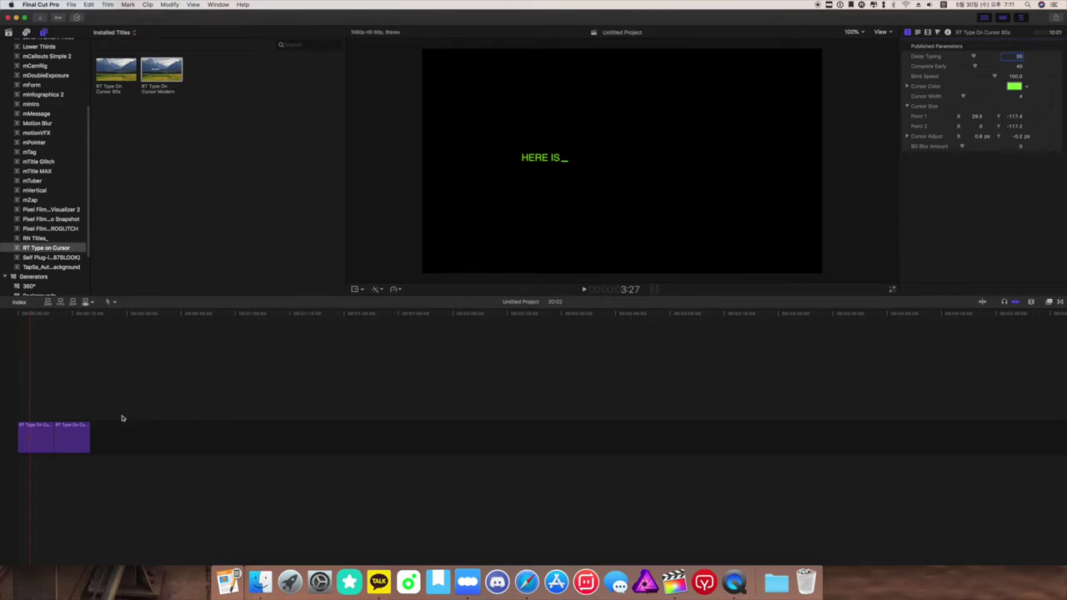
- Park the playhead on the Modern title and change its Delay Typing to 55, then to 47
{"action": "left_click", "coordinate": [74, 354]}
{"action": "left_click_drag", "start_coordinate": [72, 317], "coordinate": [72, 318]}
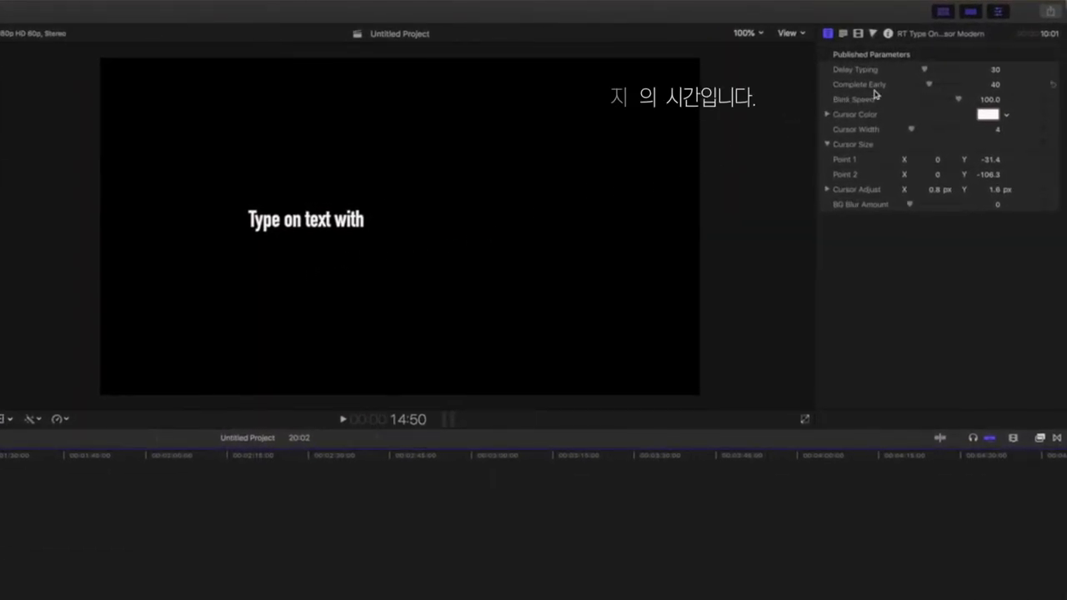
{"action": "left_click_drag", "start_coordinate": [925, 71], "coordinate": [937, 72]}
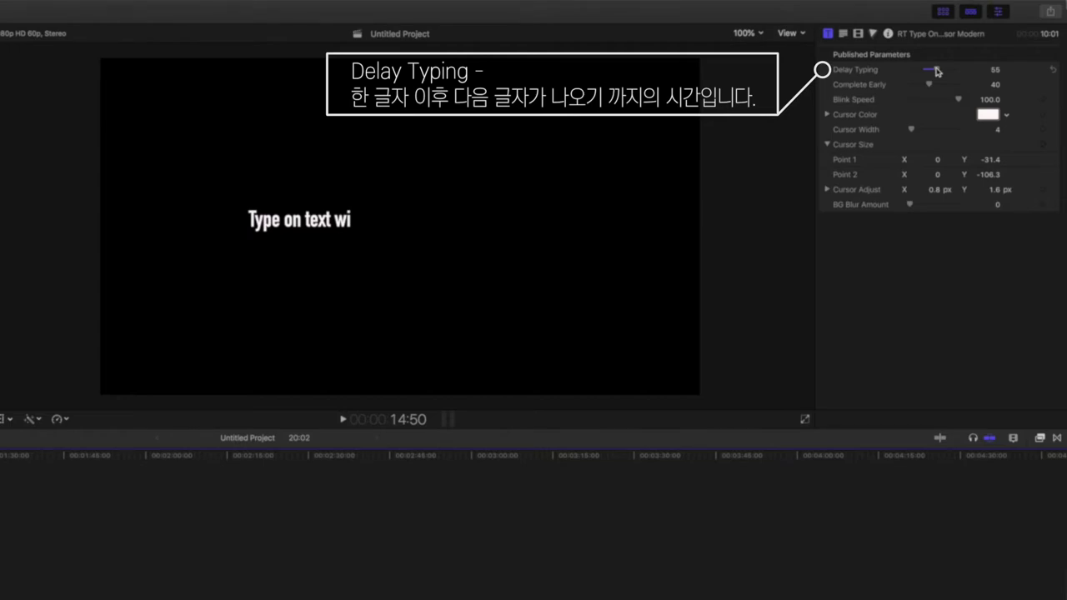
{"action": "mouse_move", "coordinate": [936, 71]}
{"action": "left_mouse_down"}
{"action": "mouse_move", "coordinate": [963, 69]}
{"action": "mouse_move", "coordinate": [932, 70]}
{"action": "left_mouse_up"}
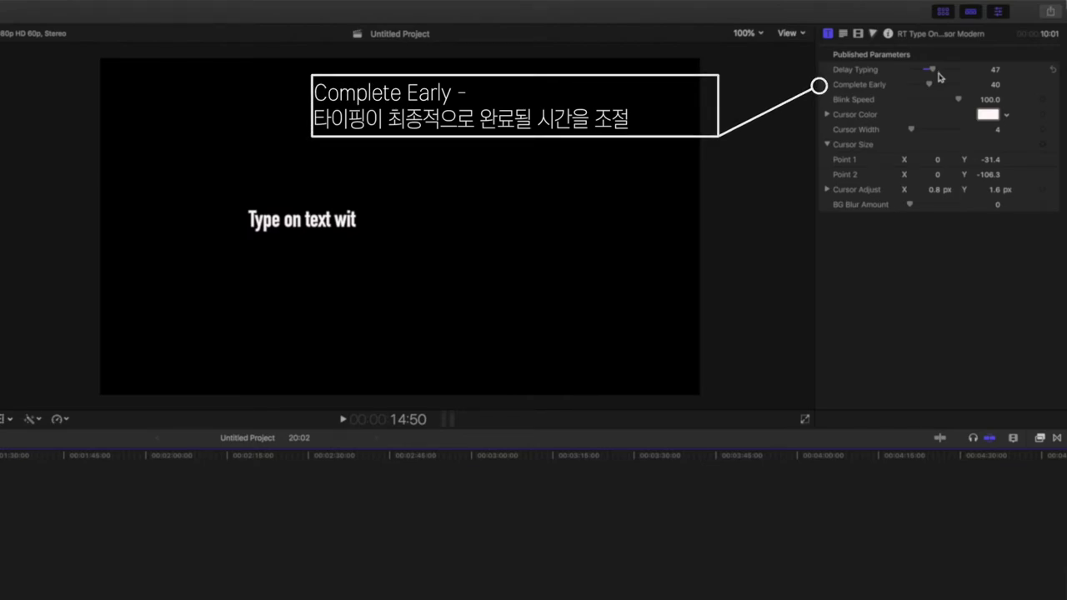
- Set the Modern title's Delay Typing to 0 and Complete Early to 100, and play it to check the typing speed
{"action": "left_click_drag", "start_coordinate": [930, 85], "coordinate": [805, 69]}
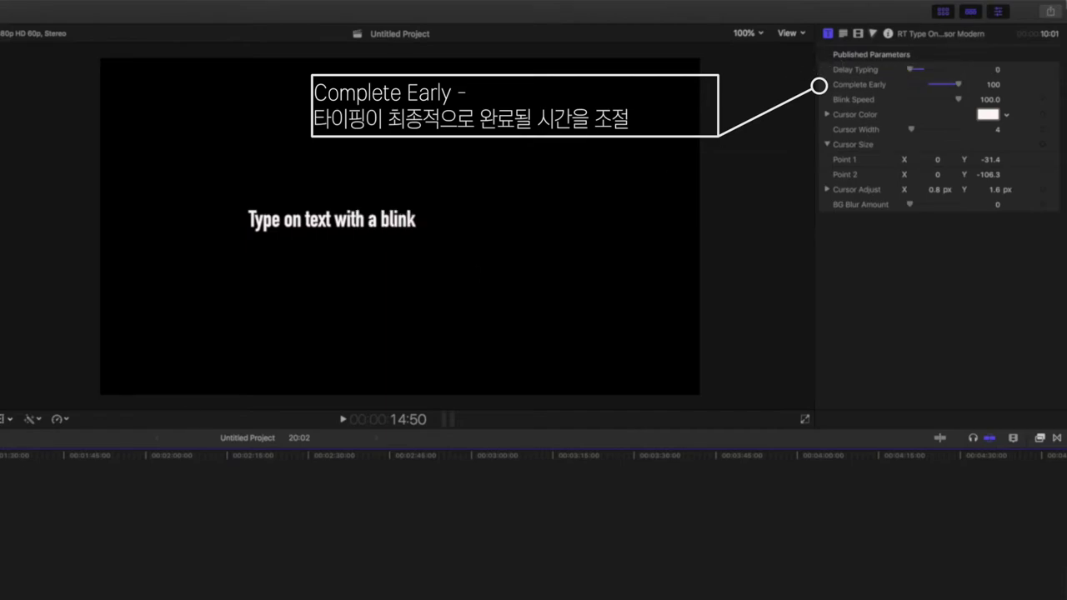
{"action": "key", "text": "space"}
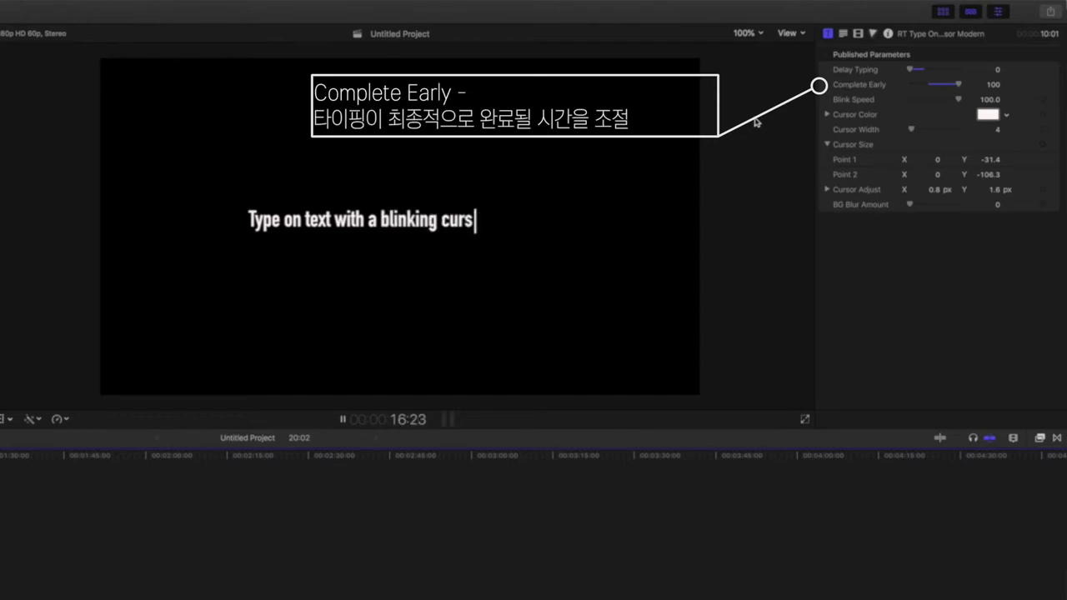
{"action": "key", "text": "space"}
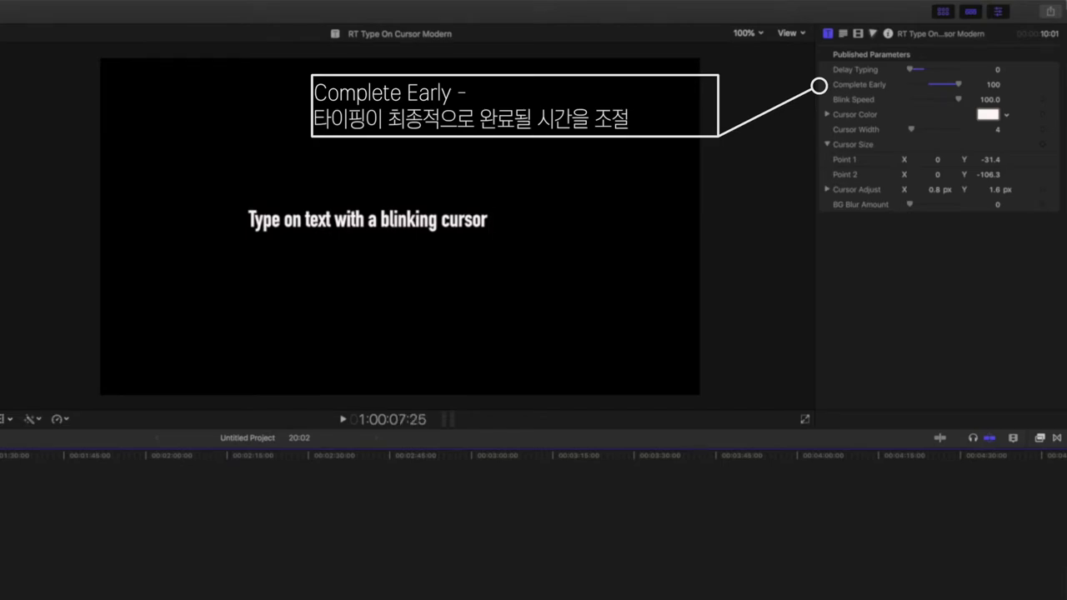
{"action": "key", "text": "super+equal"}
{"action": "key", "text": "super+equal"}
{"action": "key", "text": "super+equal"}
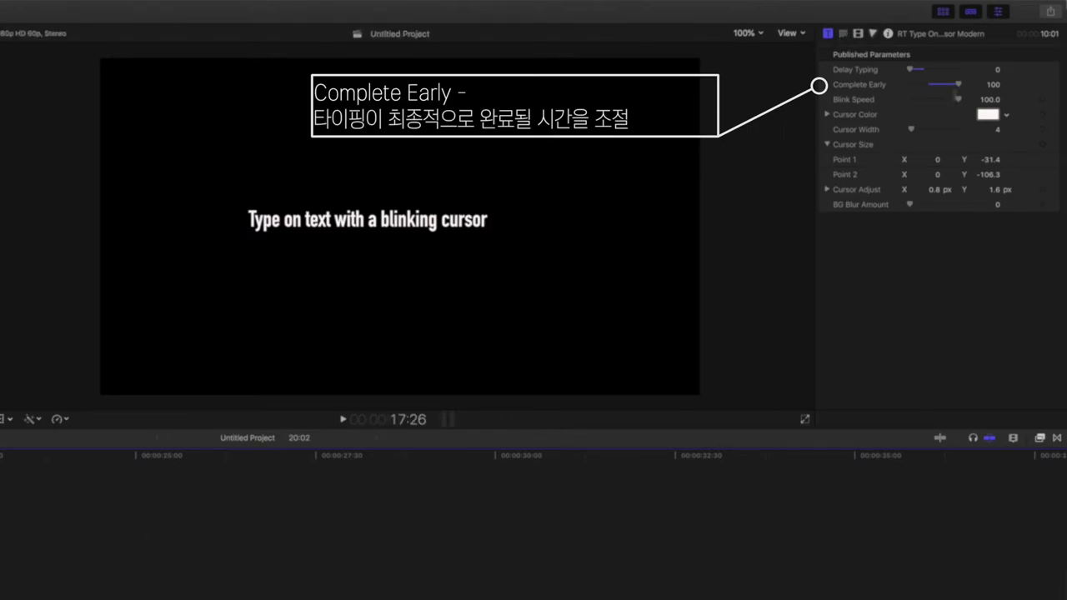
- Set the Modern title's Complete Early parameter to 0
{"action": "left_click", "coordinate": [840, 35]}
{"action": "left_click", "coordinate": [827, 34]}
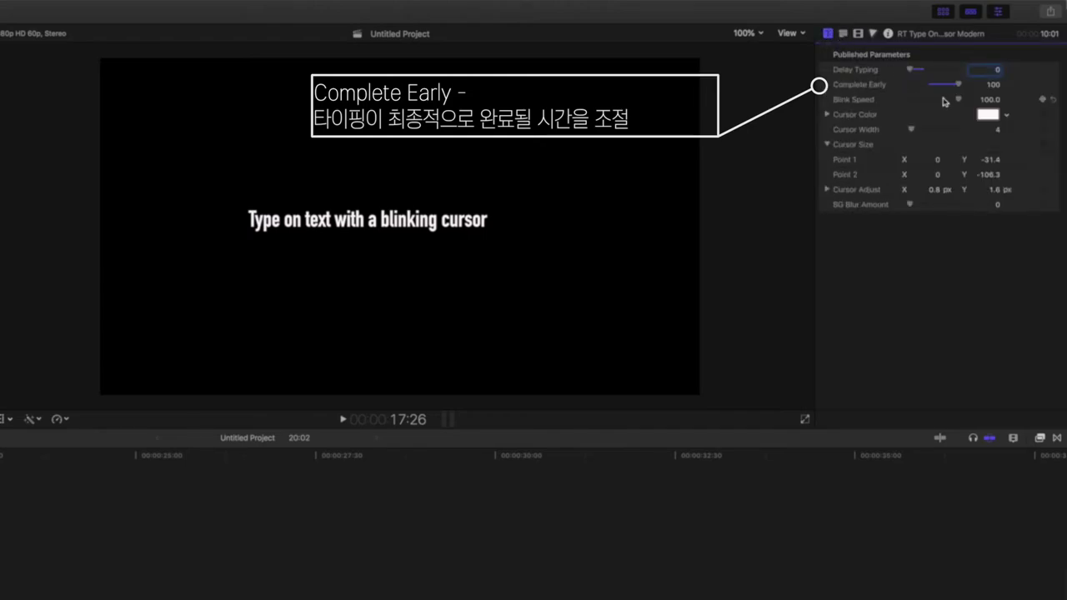
{"action": "left_click", "coordinate": [987, 87]}
{"action": "type", "text": "0"}
{"action": "key", "text": "Return"}
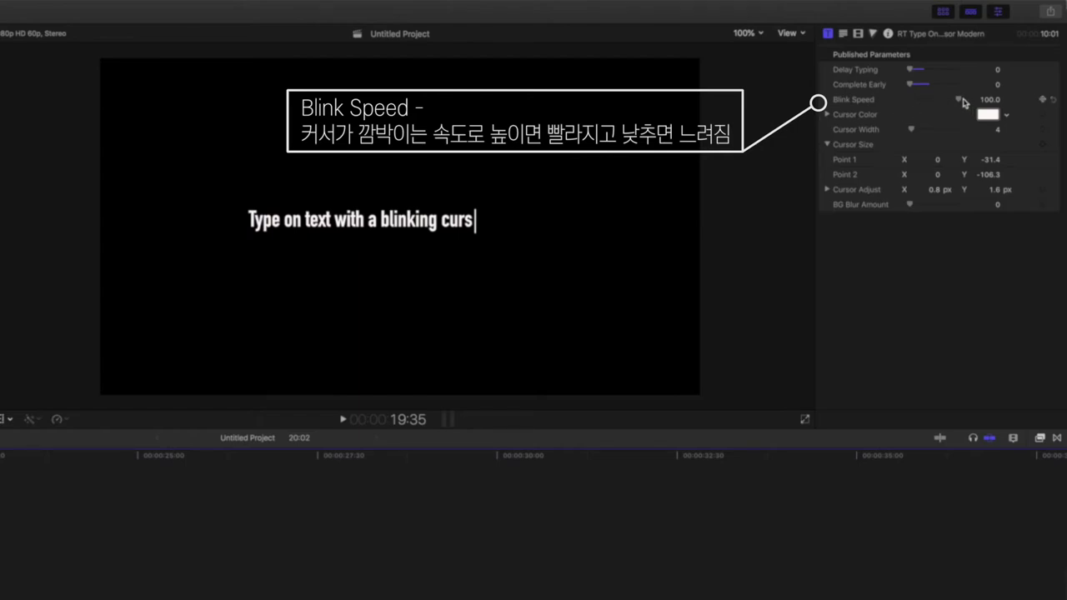
- Lower the Modern title's Blink Speed to 41 and play it to check the cursor's blinking
{"action": "left_click_drag", "start_coordinate": [957, 100], "coordinate": [929, 100]}
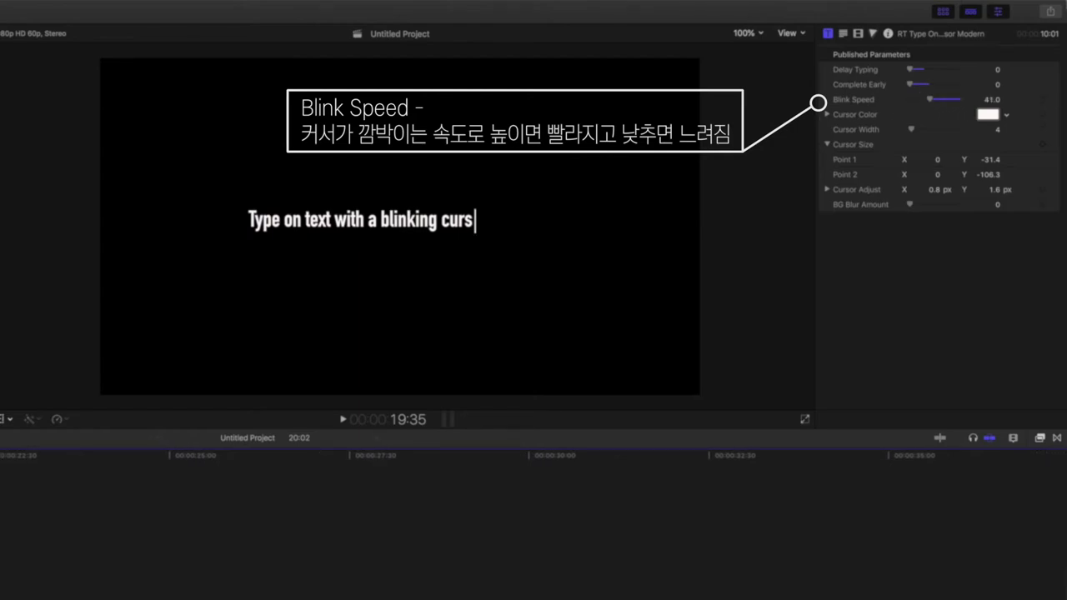
{"action": "key", "text": "space"}
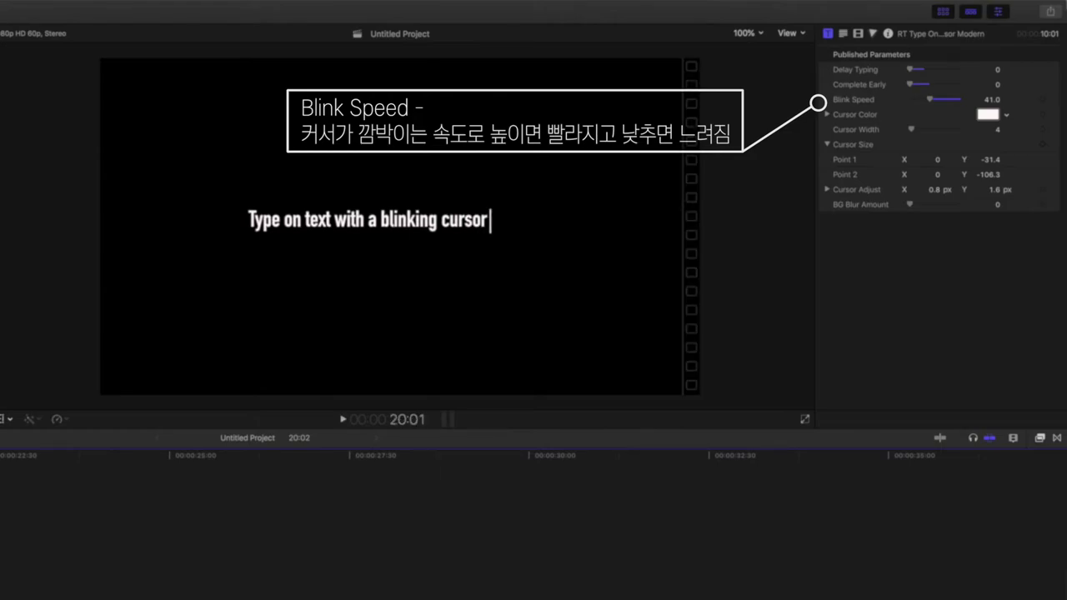
{"action": "key", "text": "j"}
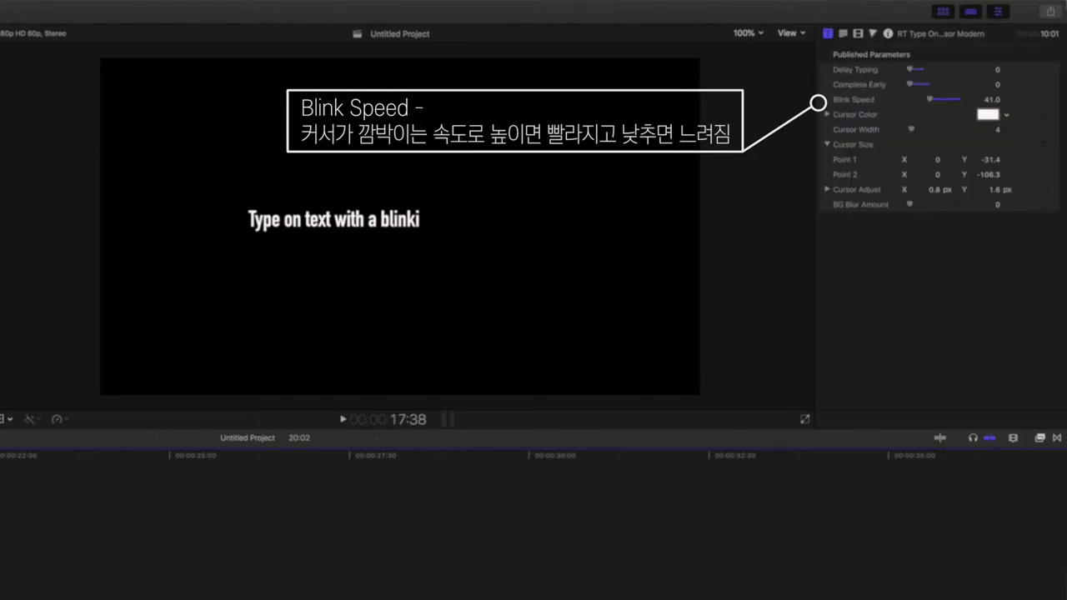
{"action": "key", "text": "l"}
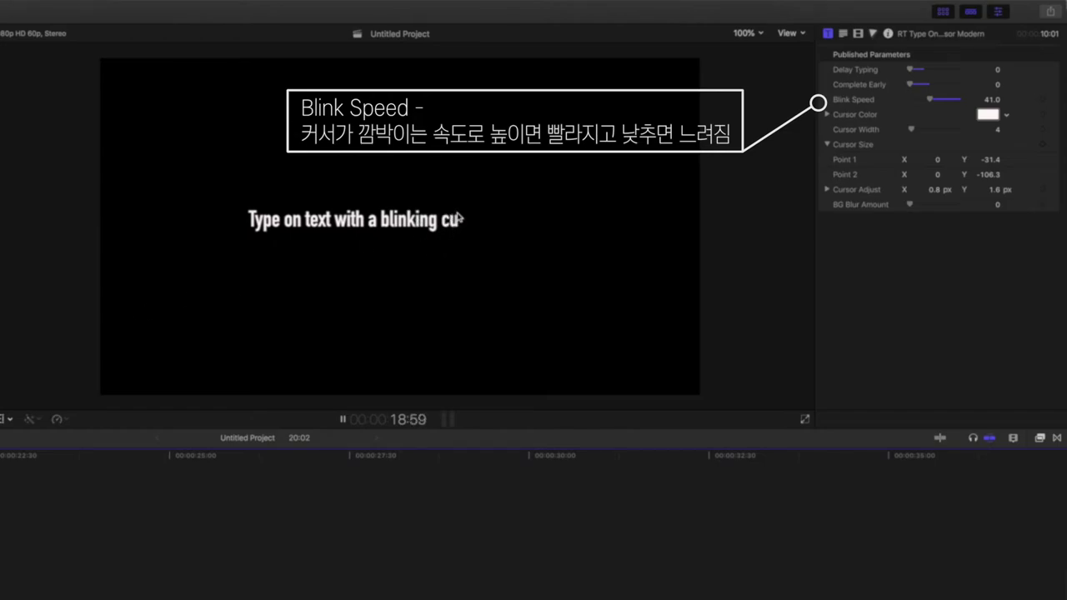
- Set the Modern title's Blink Speed to 100 and play the end of the typing animation
{"action": "left_click_drag", "start_coordinate": [931, 100], "coordinate": [958, 100]}
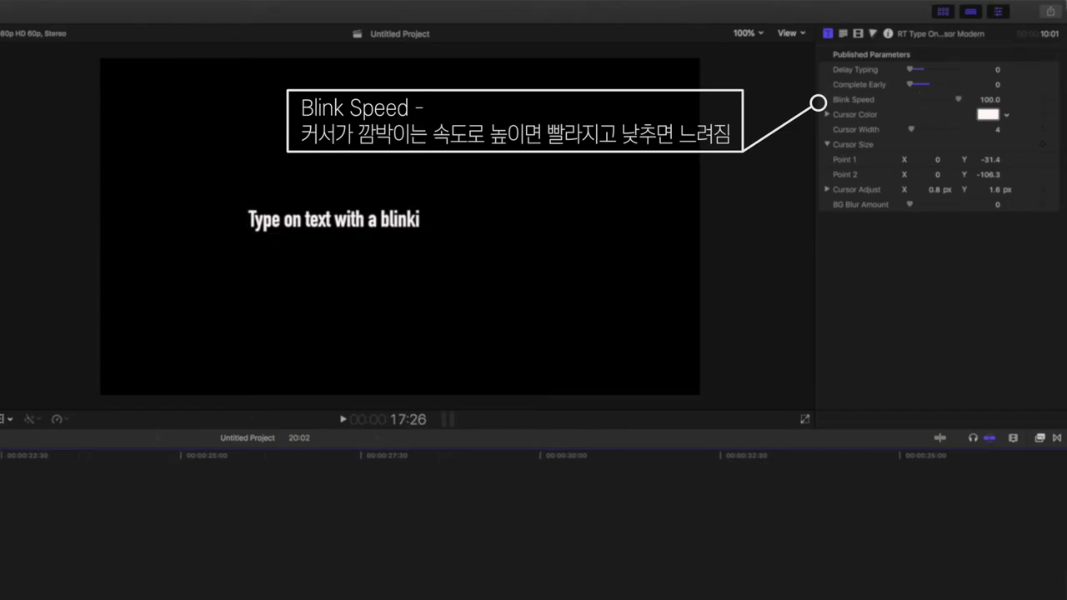
{"action": "key", "text": "space"}
{"action": "key", "text": "space"}
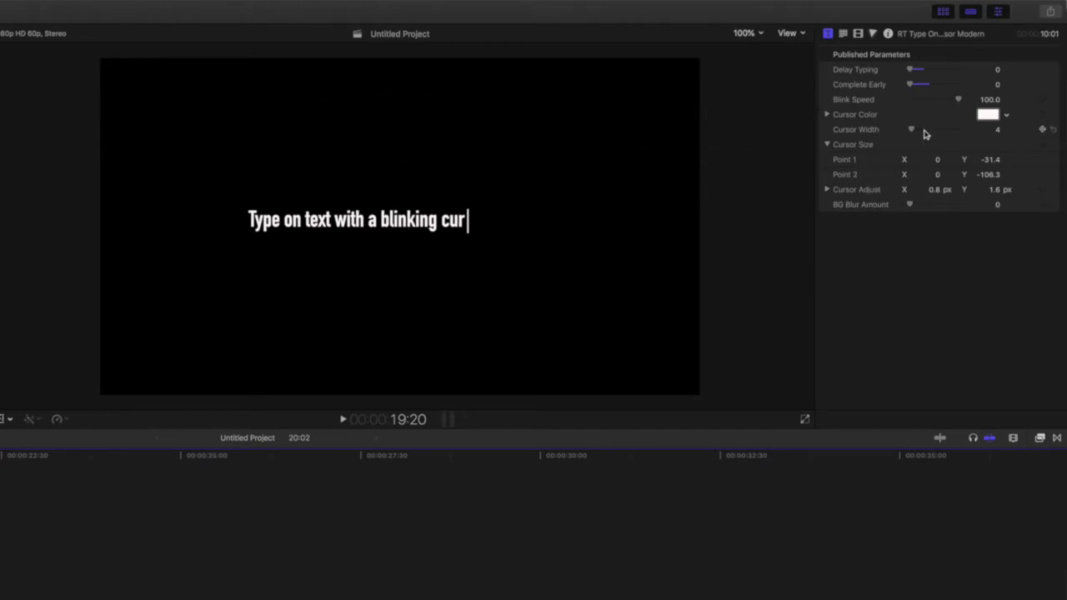
- Try a larger Cursor Width on the Modern title and reset it to its default
{"action": "left_click_drag", "start_coordinate": [911, 131], "coordinate": [934, 162]}
{"action": "left_click", "coordinate": [1056, 131]}
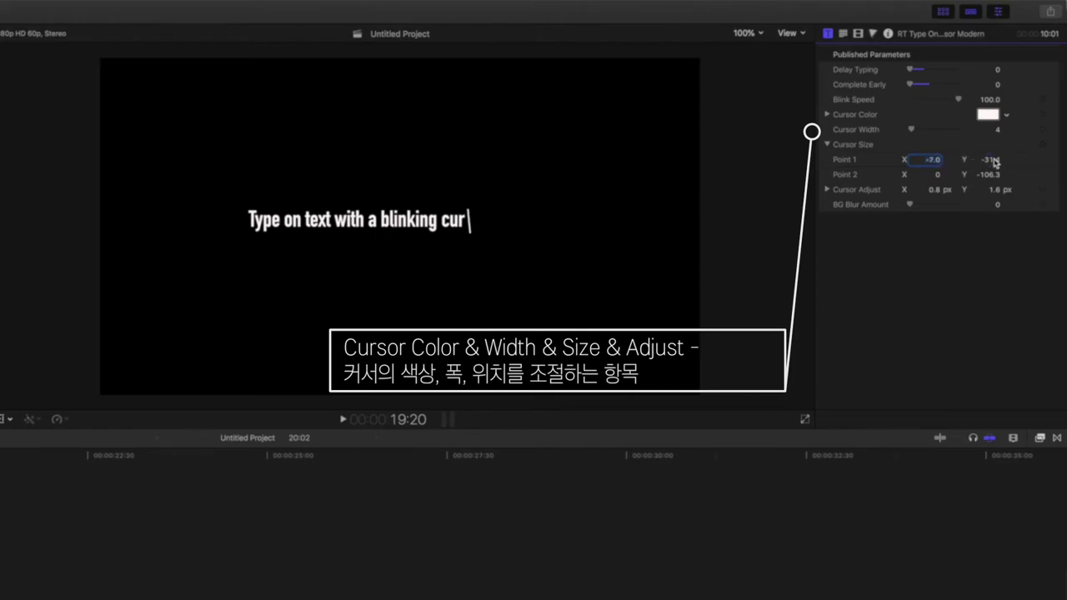
- Set Cursor Size Point 1 to X -9.0, Y -53.4 and Point 2 X to -10.0, and increase Cursor Adjust X
{"action": "key", "text": "Down"}
{"action": "mouse_move", "coordinate": [938, 177]}
{"action": "left_mouse_down"}
{"action": "mouse_move", "coordinate": [938, 163]}
{"action": "mouse_move", "coordinate": [938, 185]}
{"action": "left_mouse_up"}
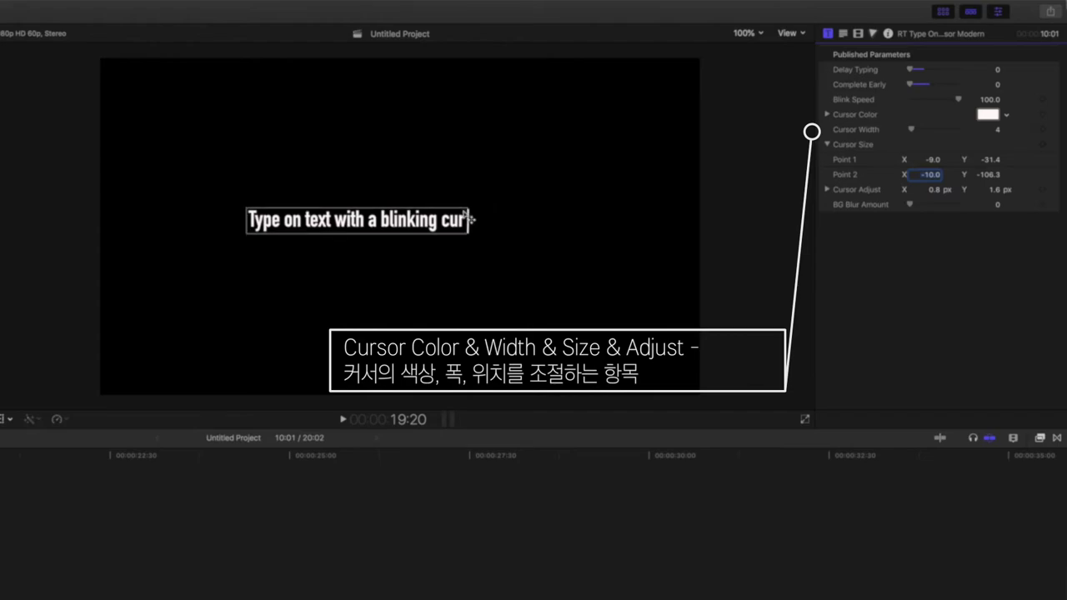
{"action": "left_click_drag", "start_coordinate": [1005, 164], "coordinate": [988, 165]}
{"action": "left_click_drag", "start_coordinate": [940, 193], "coordinate": [951, 192]}
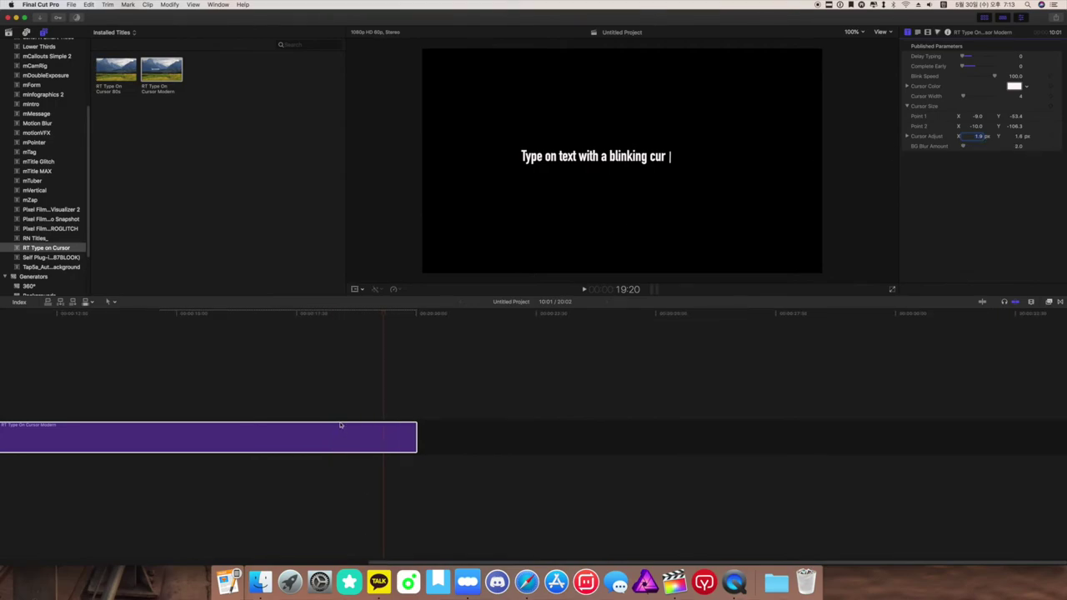
- Delete the 80s and Modern titles so that the timeline is empty
{"action": "scroll", "coordinate": [340, 425], "scroll_direction": "left", "scroll_amount": 2}
{"action": "left_click", "coordinate": [333, 431]}
{"action": "key", "text": "Delete"}
{"action": "left_click_drag", "start_coordinate": [45, 394], "coordinate": [0, 472]}
{"action": "key", "text": "Delete"}
{"action": "left_click", "coordinate": [326, 435]}
{"action": "left_click_drag", "start_coordinate": [716, 438], "coordinate": [3, 441]}
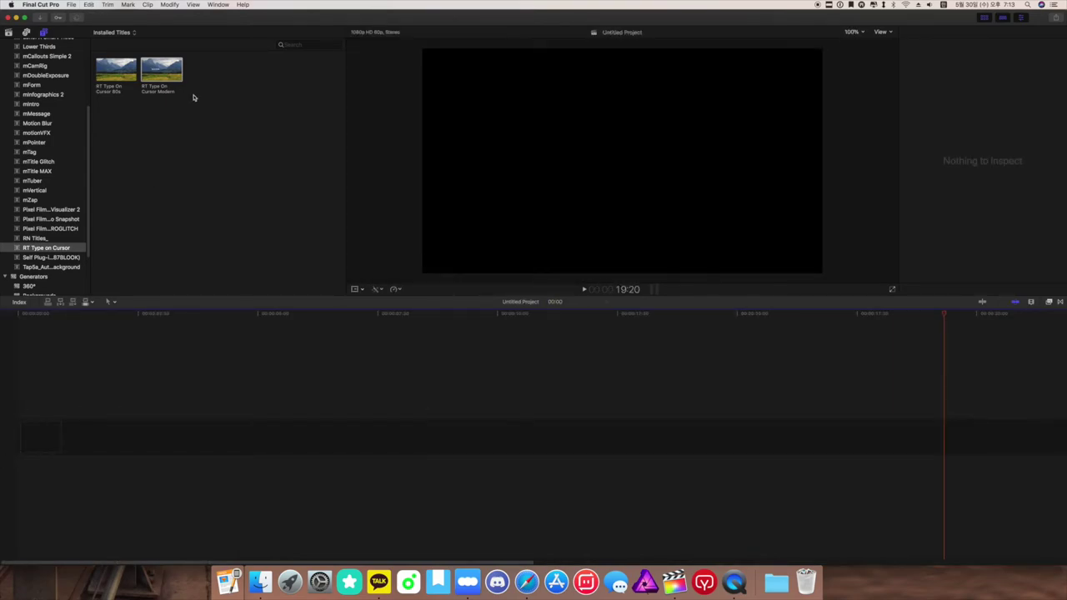
- Stack two RT Type On Cursor Modern titles at the timeline start and move the upper clip's text below the other line
{"action": "left_click_drag", "start_coordinate": [163, 72], "coordinate": [12, 432]}
{"action": "left_click_drag", "start_coordinate": [162, 71], "coordinate": [8, 386]}
{"action": "left_click_drag", "start_coordinate": [562, 158], "coordinate": [565, 183]}
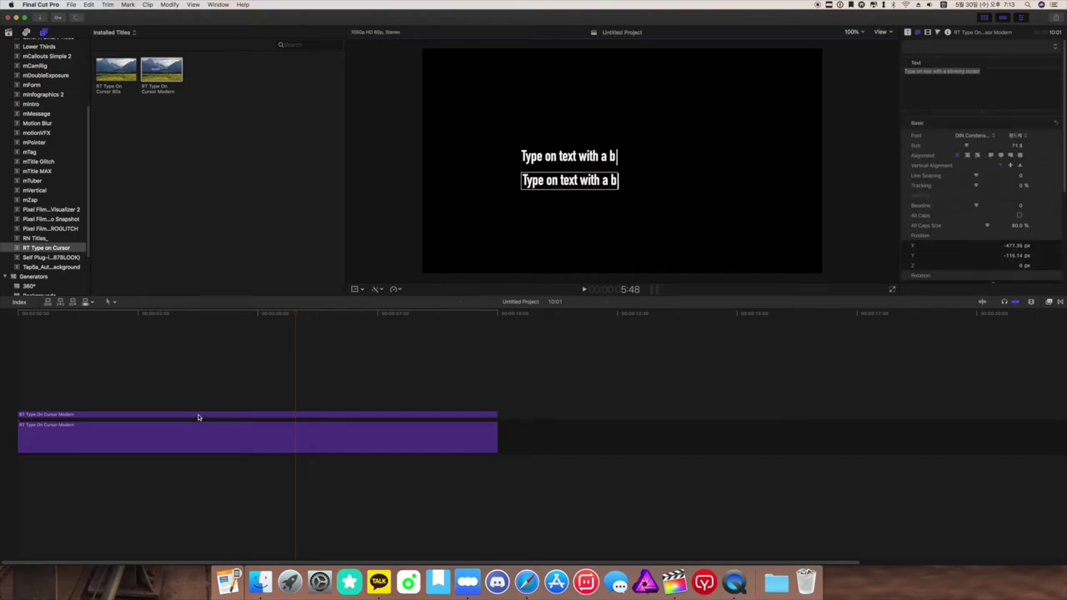
- Replace the upper title clip's text with "A87BLOOK" and check it at a slightly earlier frame
{"action": "left_click", "coordinate": [199, 417]}
{"action": "triple_click", "coordinate": [996, 92]}
{"action": "left_click", "coordinate": [551, 156]}
{"action": "triple_click", "coordinate": [952, 92]}
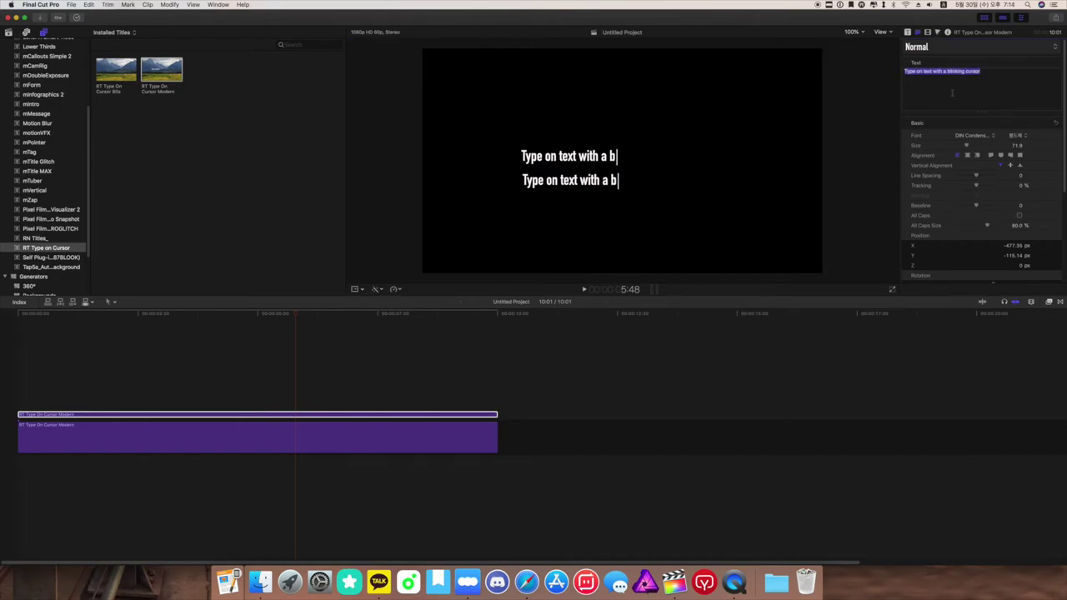
{"action": "key", "text": "BackSpace"}
{"action": "type", "text": "A87"}
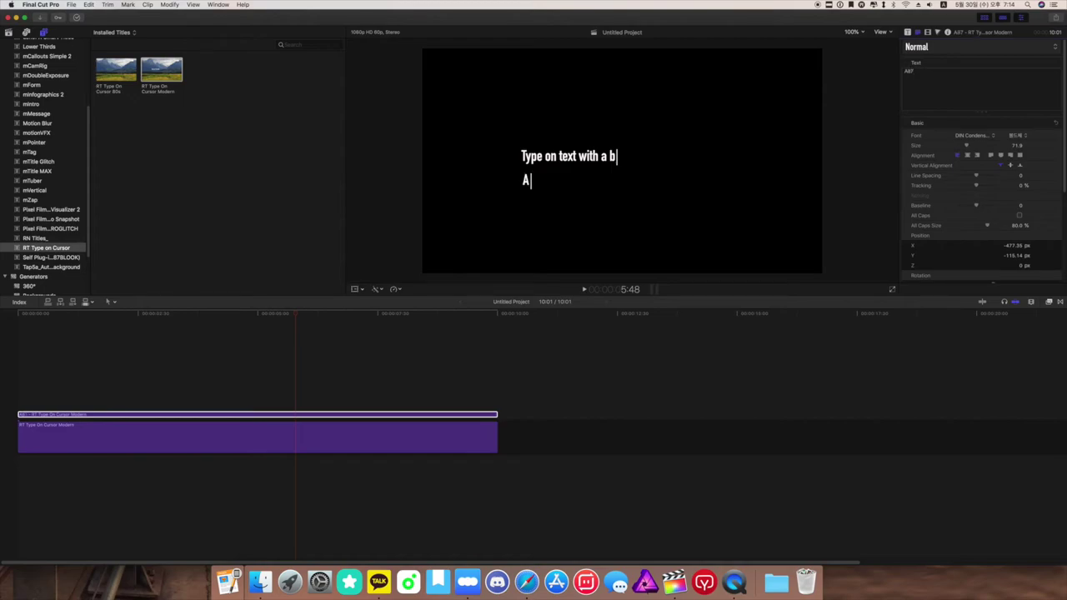
{"action": "type", "text": "BLOOK"}
{"action": "mouse_move", "coordinate": [292, 318]}
{"action": "left_mouse_down"}
{"action": "mouse_move", "coordinate": [157, 311]}
{"action": "mouse_move", "coordinate": [286, 317]}
{"action": "left_mouse_up"}
- Replace the lower title clip's text with "타이핑 타이틀 플러그인"
{"action": "left_click", "coordinate": [179, 433]}
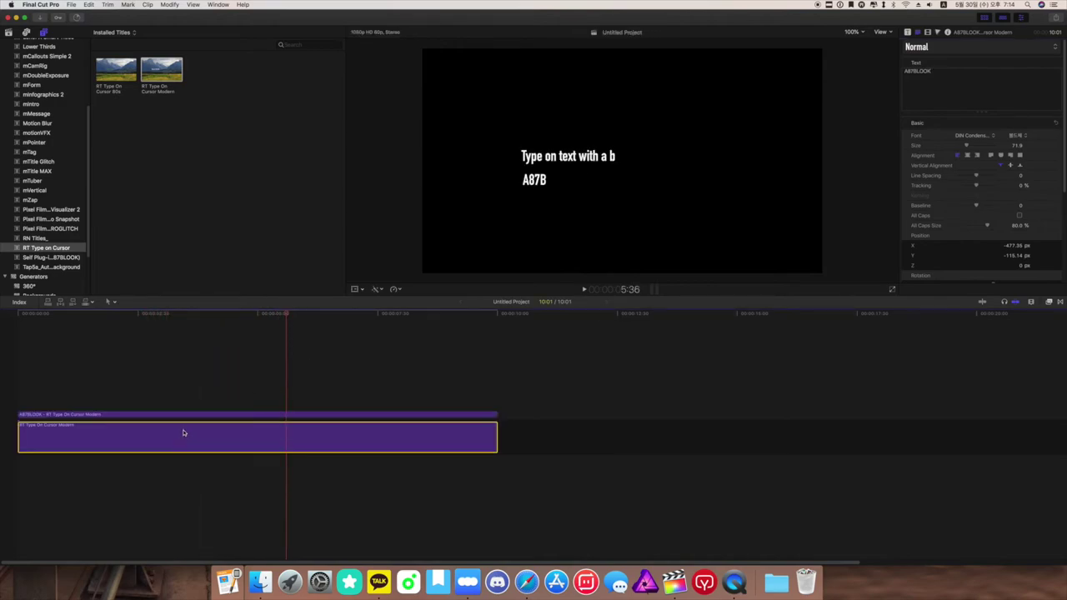
{"action": "double_click", "coordinate": [564, 160]}
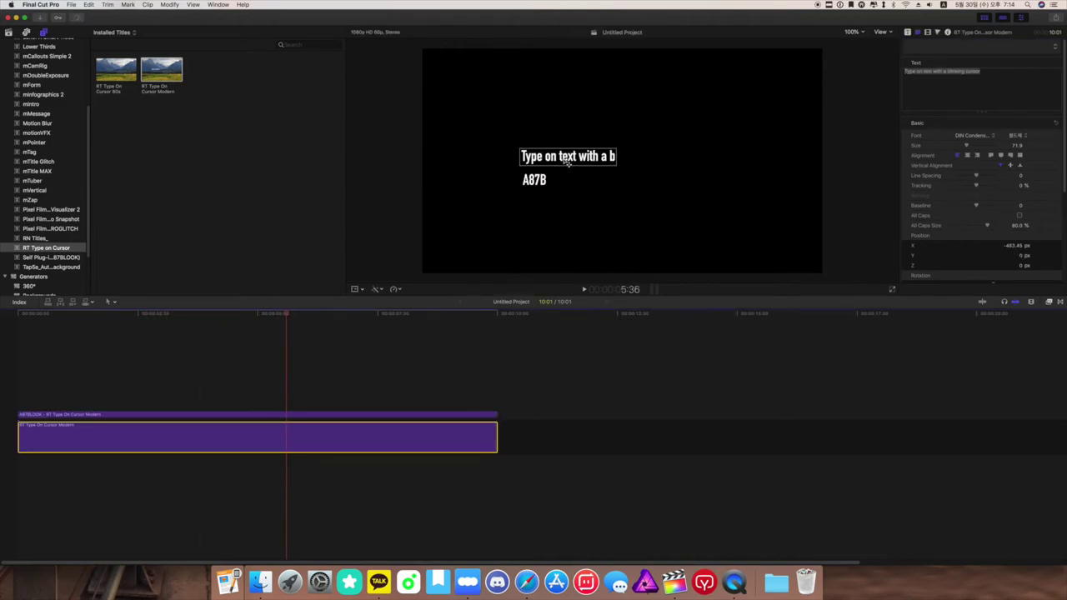
{"action": "left_click", "coordinate": [952, 96]}
{"action": "triple_click", "coordinate": [952, 96]}
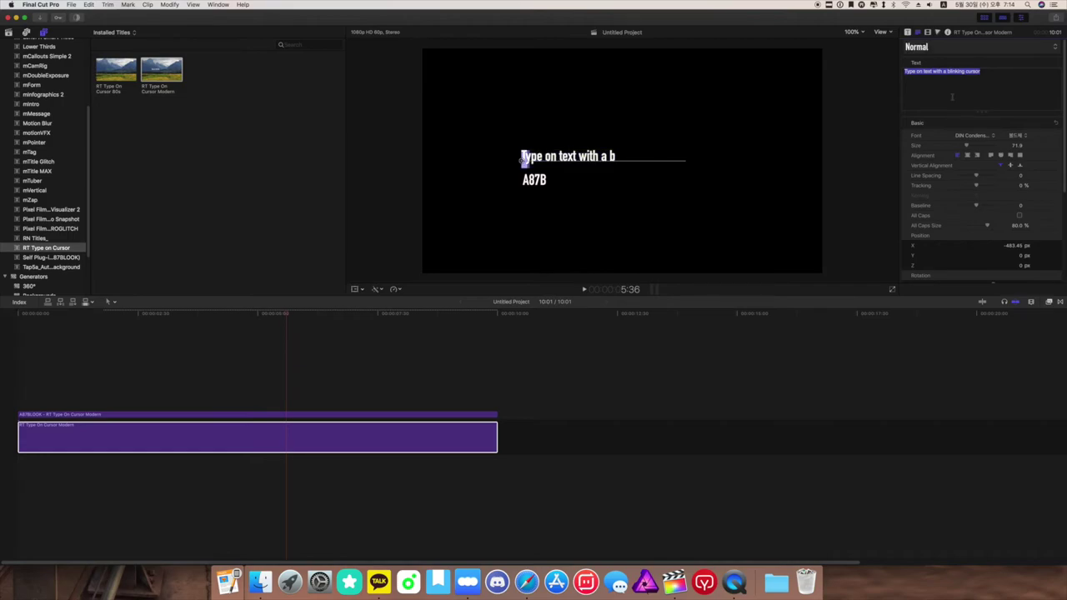
{"action": "type", "text": "xldlvld xldlvm"}
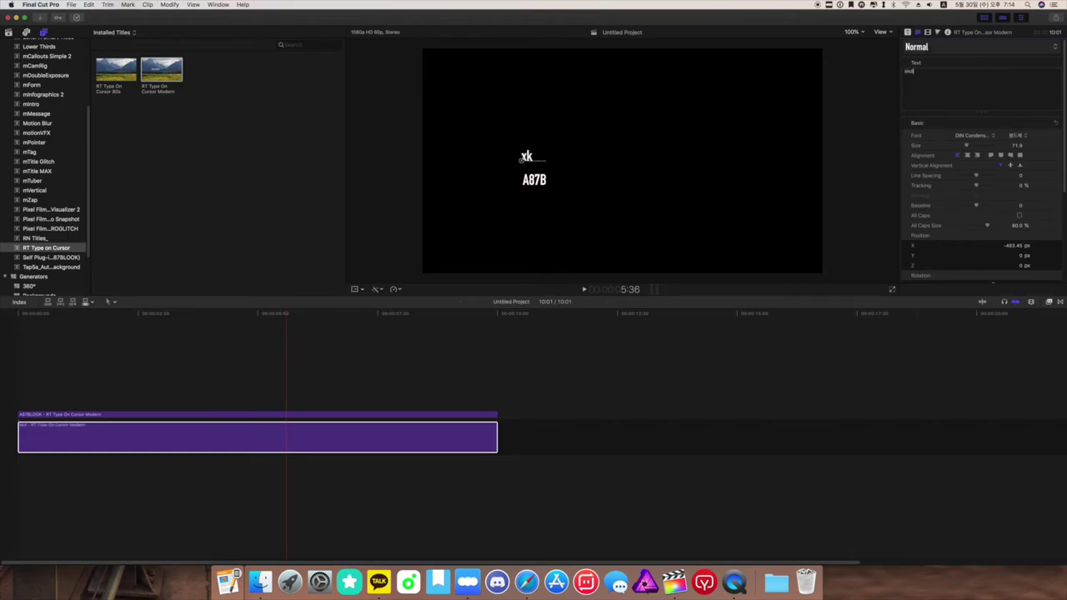
{"action": "key", "text": "super+a"}
{"action": "key", "text": "BackSpace"}
{"action": "type", "text": "타이핑 타이틀 플러그인"}
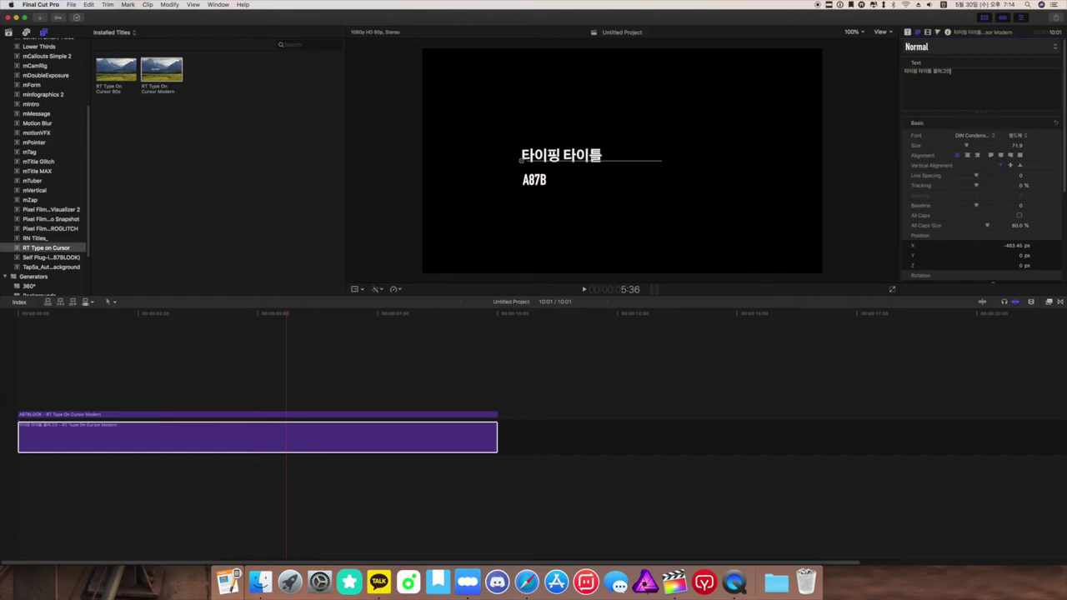
- Play the two-line title from near its start and examine how the cursors follow the Korean and English text
{"action": "left_click_drag", "start_coordinate": [286, 315], "coordinate": [55, 316]}
{"action": "key", "text": "space"}
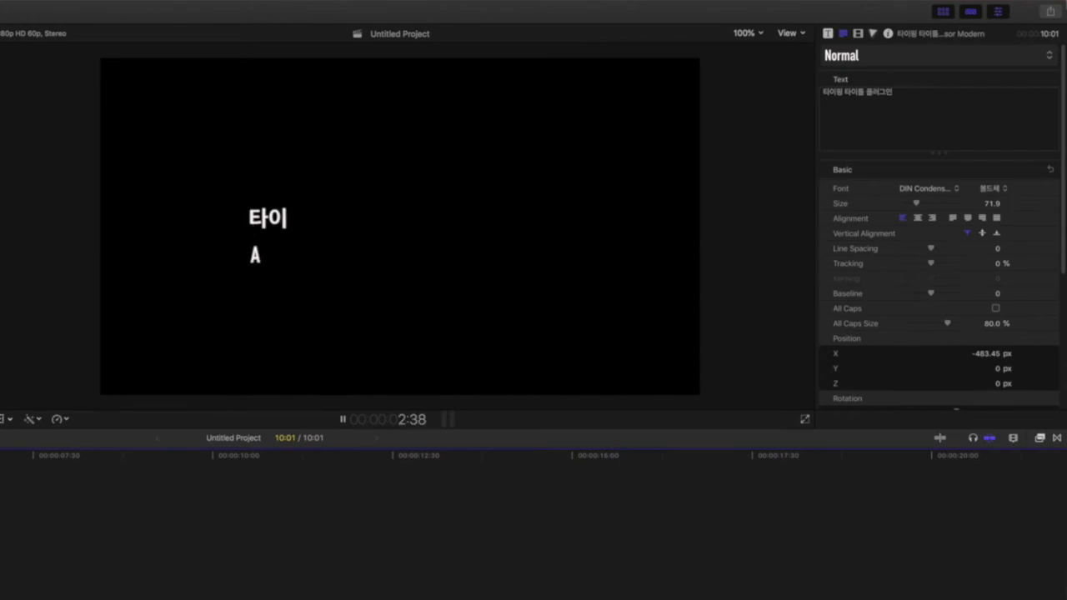
{"action": "key", "text": "space"}
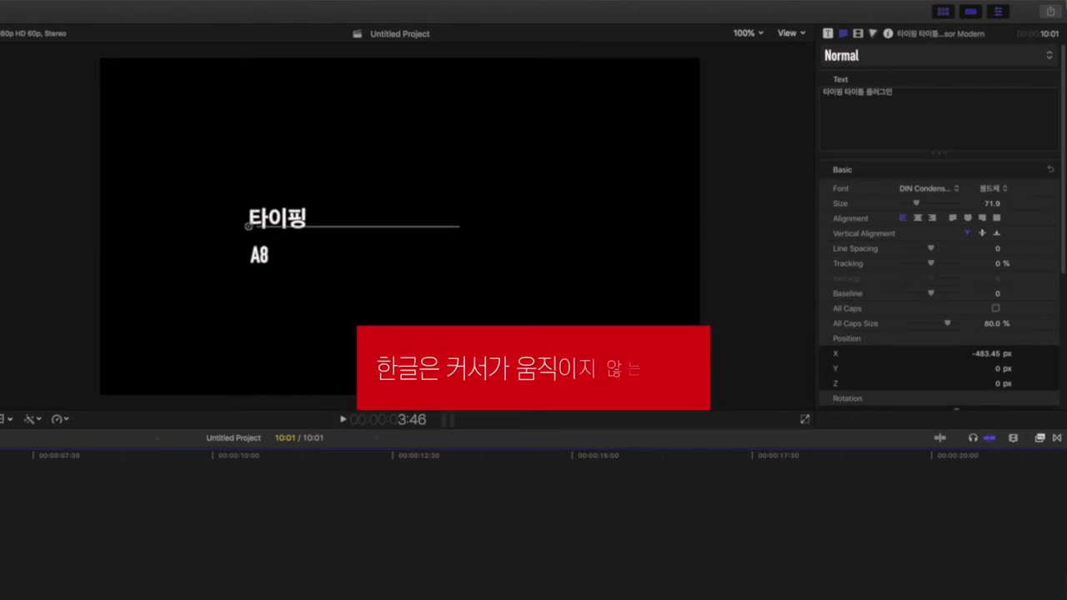
{"action": "key", "text": "Home"}
{"action": "key", "text": "space"}
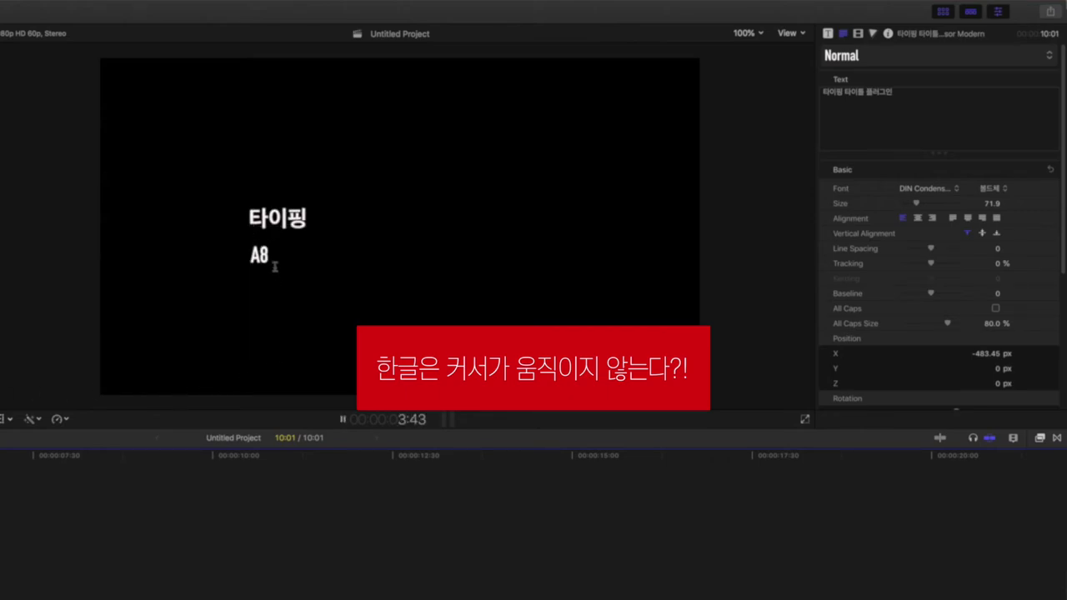
{"action": "key", "text": "space"}
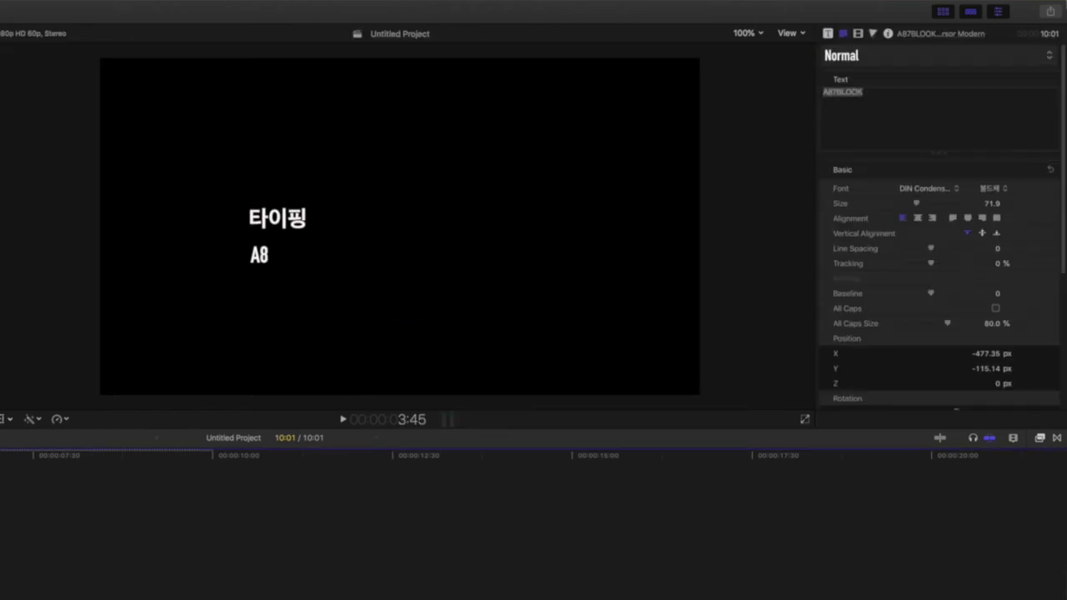
{"action": "key", "text": "space"}
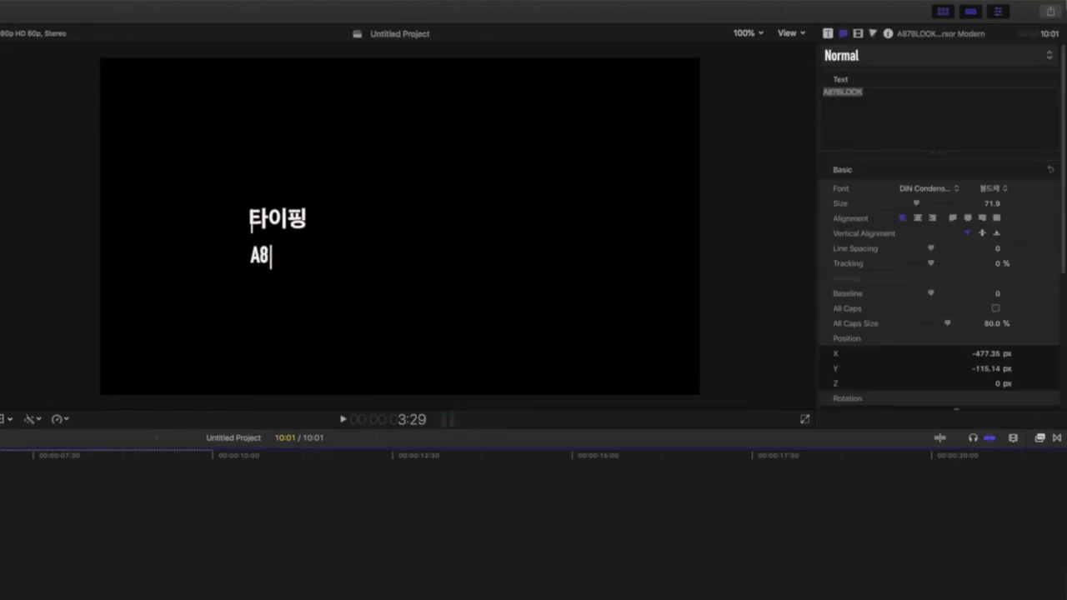
- Change the A87BLOOK title's font to a Hiragino Sans typeface in weight W3 and check it near the end of the clip
{"action": "left_click", "coordinate": [931, 192]}
{"action": "scroll", "coordinate": [956, 363], "scroll_direction": "down", "scroll_amount": 10}
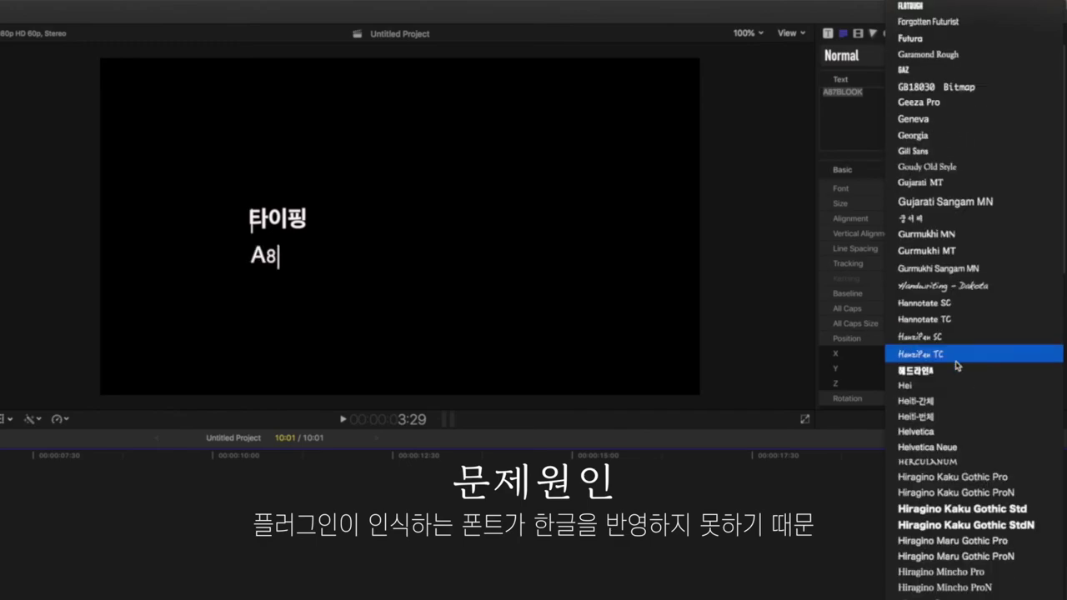
{"action": "left_click", "coordinate": [957, 363]}
{"action": "left_click", "coordinate": [167, 512]}
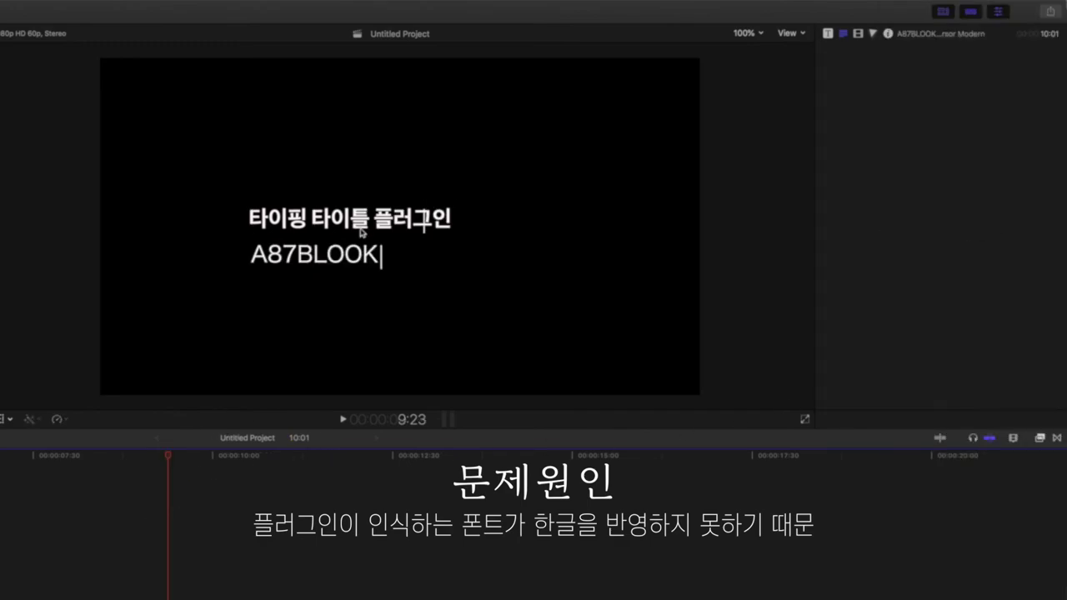
- Move the "타이핑 타이틀 플러그인" line up to Y 14 px and set its font to the Sandoll 액션 typeface, style 01 Solid
{"action": "left_click", "coordinate": [324, 220]}
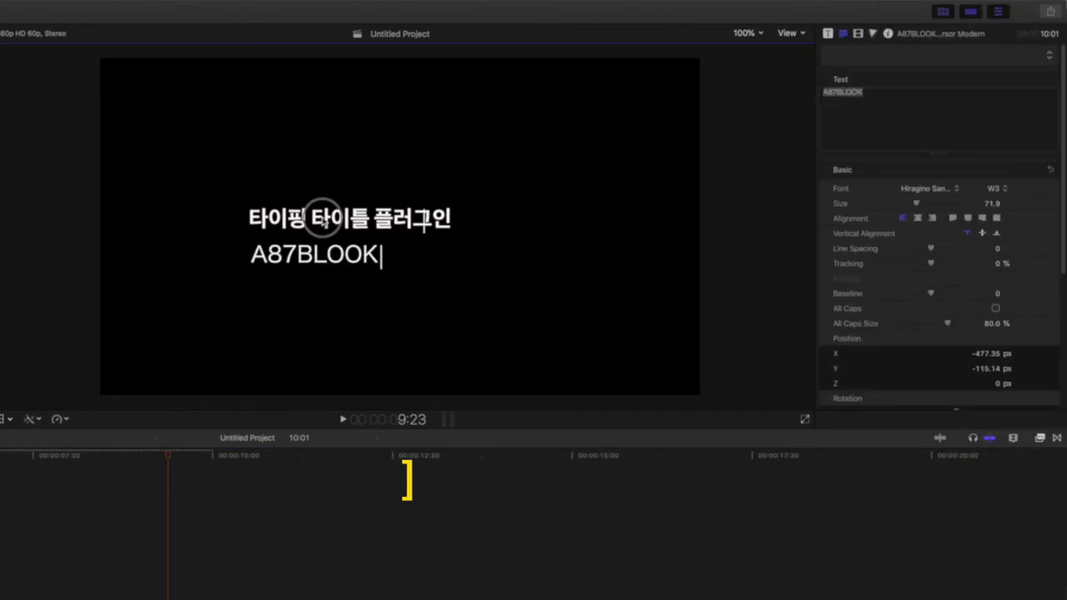
{"action": "left_click", "coordinate": [172, 532]}
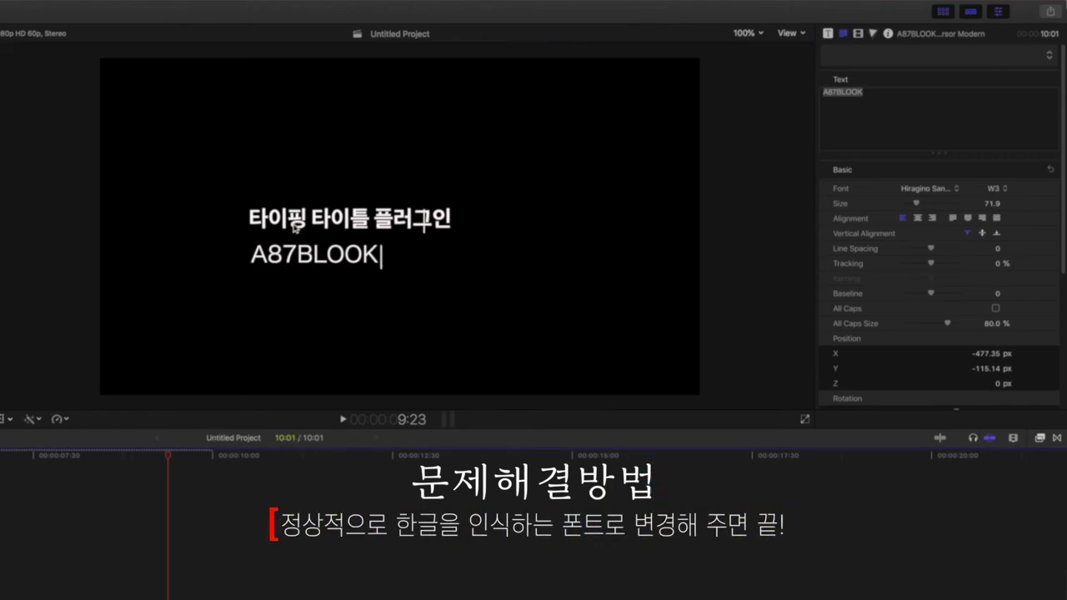
{"action": "triple_click", "coordinate": [345, 226]}
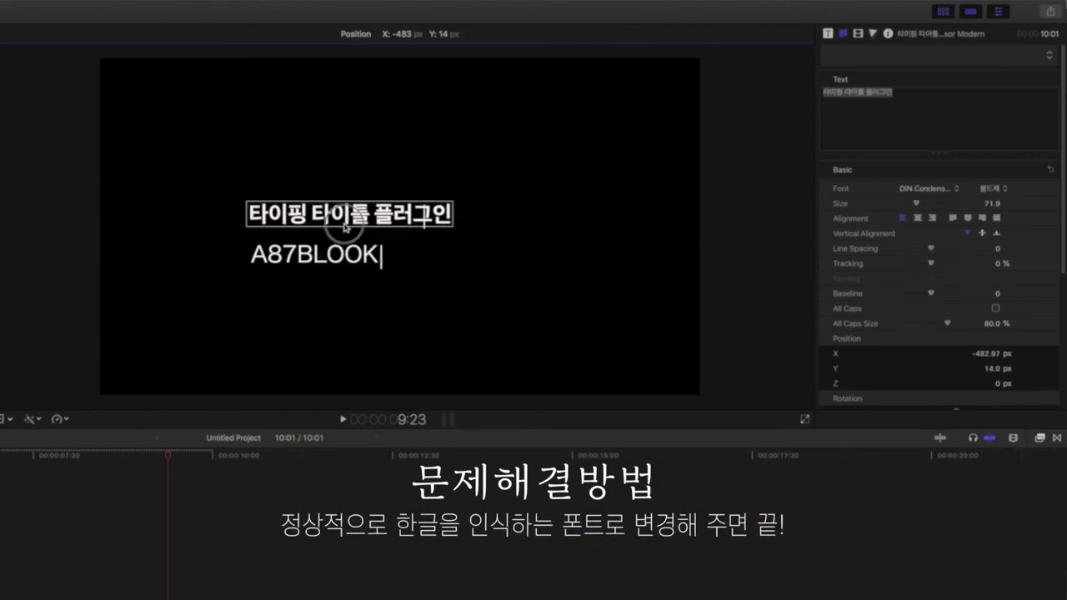
{"action": "left_click", "coordinate": [929, 188]}
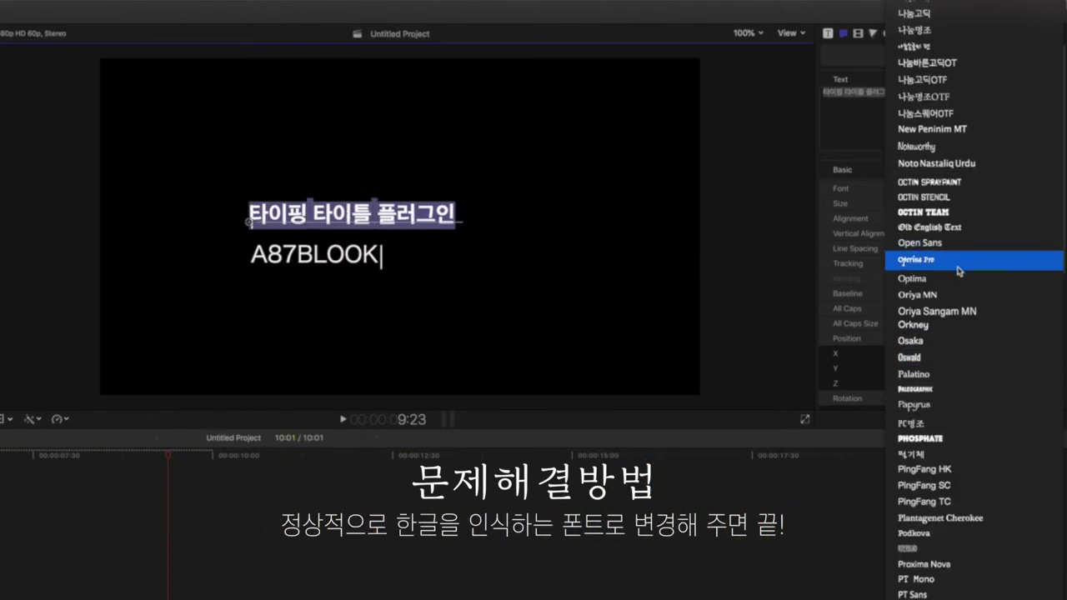
{"action": "scroll", "coordinate": [955, 317], "scroll_direction": "down", "scroll_amount": 2}
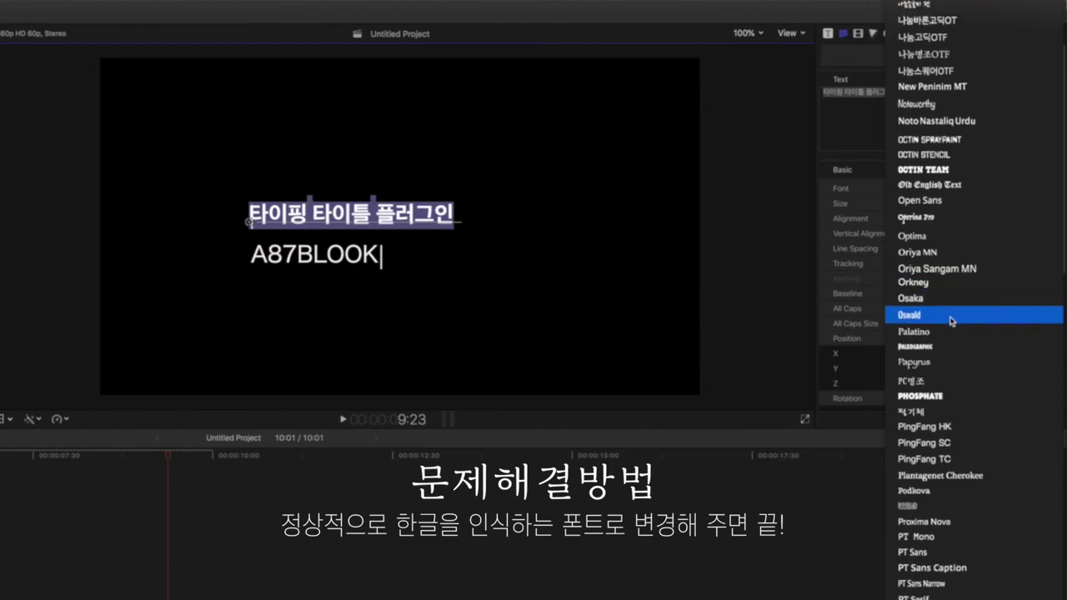
{"action": "left_click", "coordinate": [958, 373]}
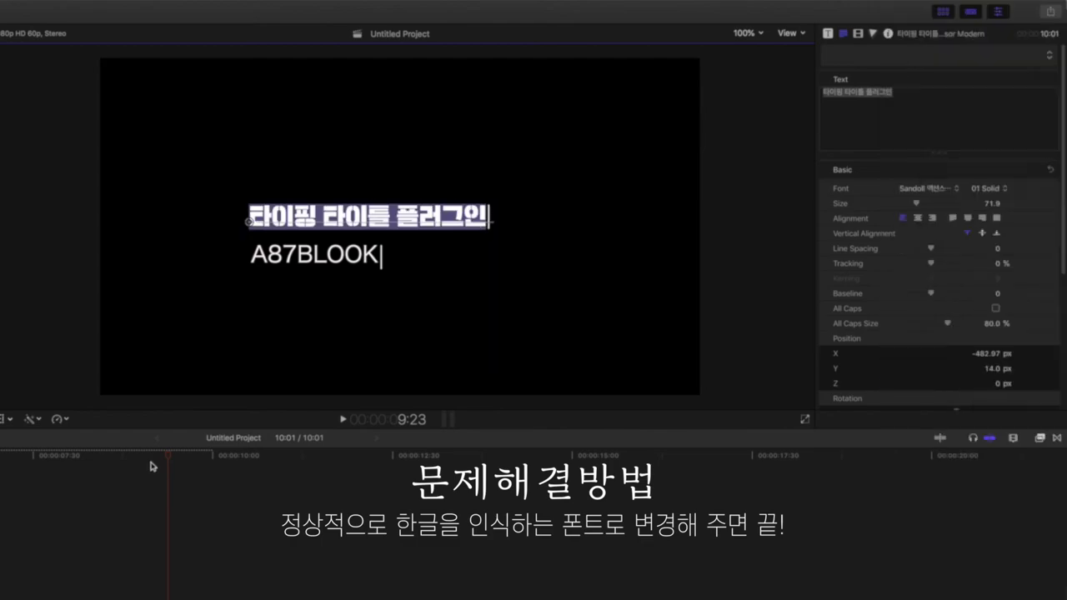
- Play the title again from an earlier frame to check the cursor movement along the Korean text in its new font
{"action": "left_click", "coordinate": [99, 460]}
{"action": "key", "text": "space"}
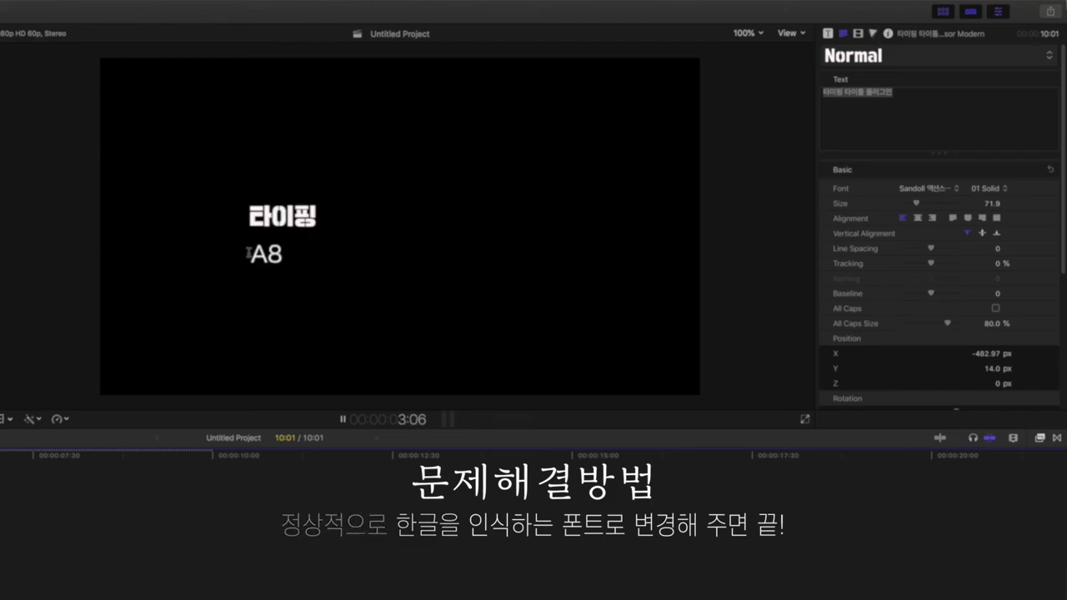
{"action": "key", "text": "space"}
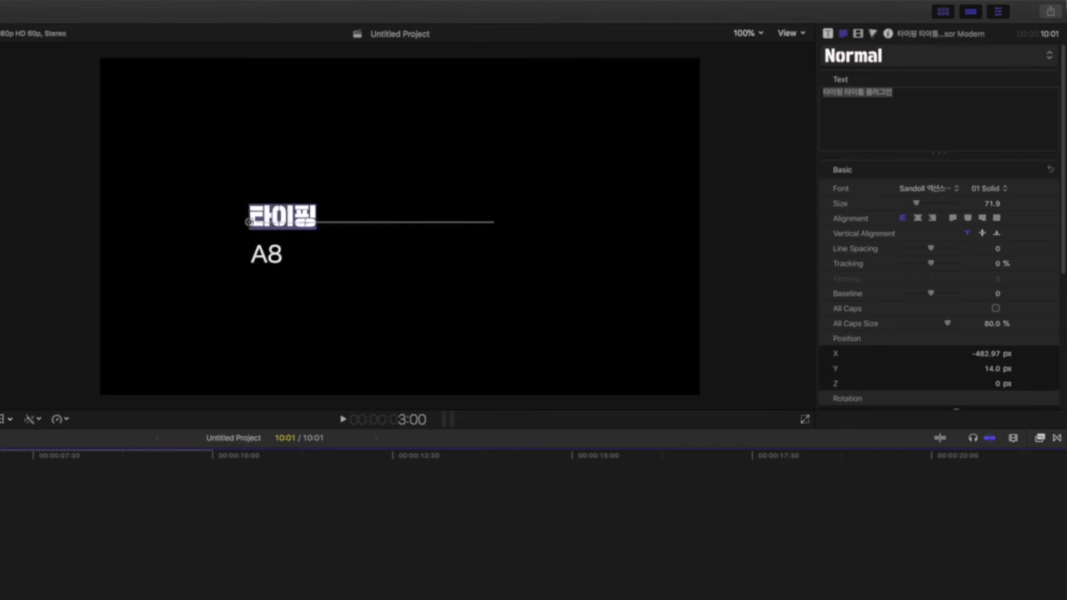
{"action": "left_click", "coordinate": [19, 472]}
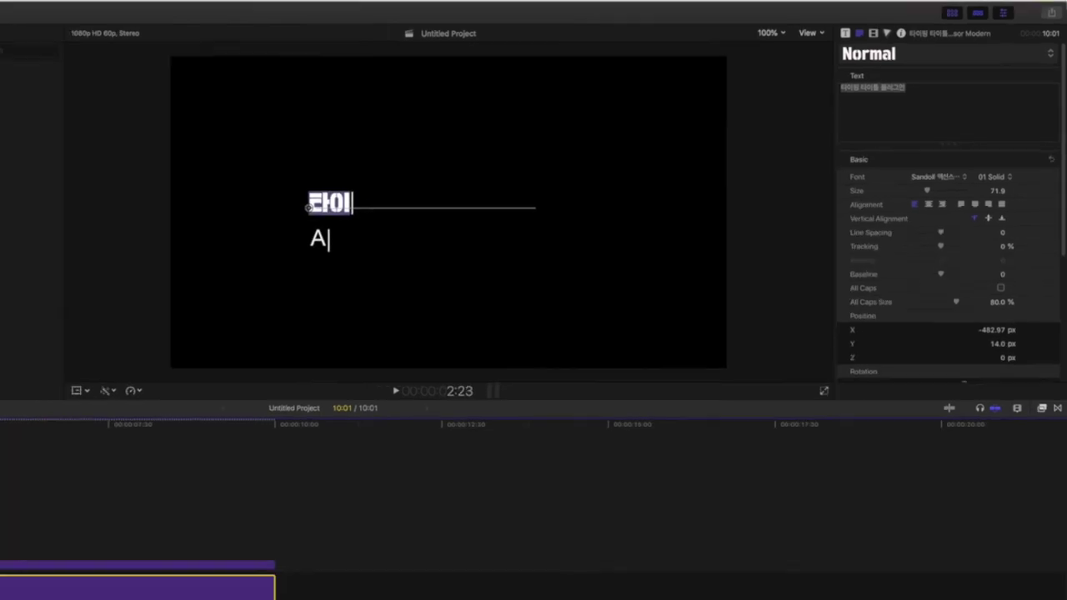